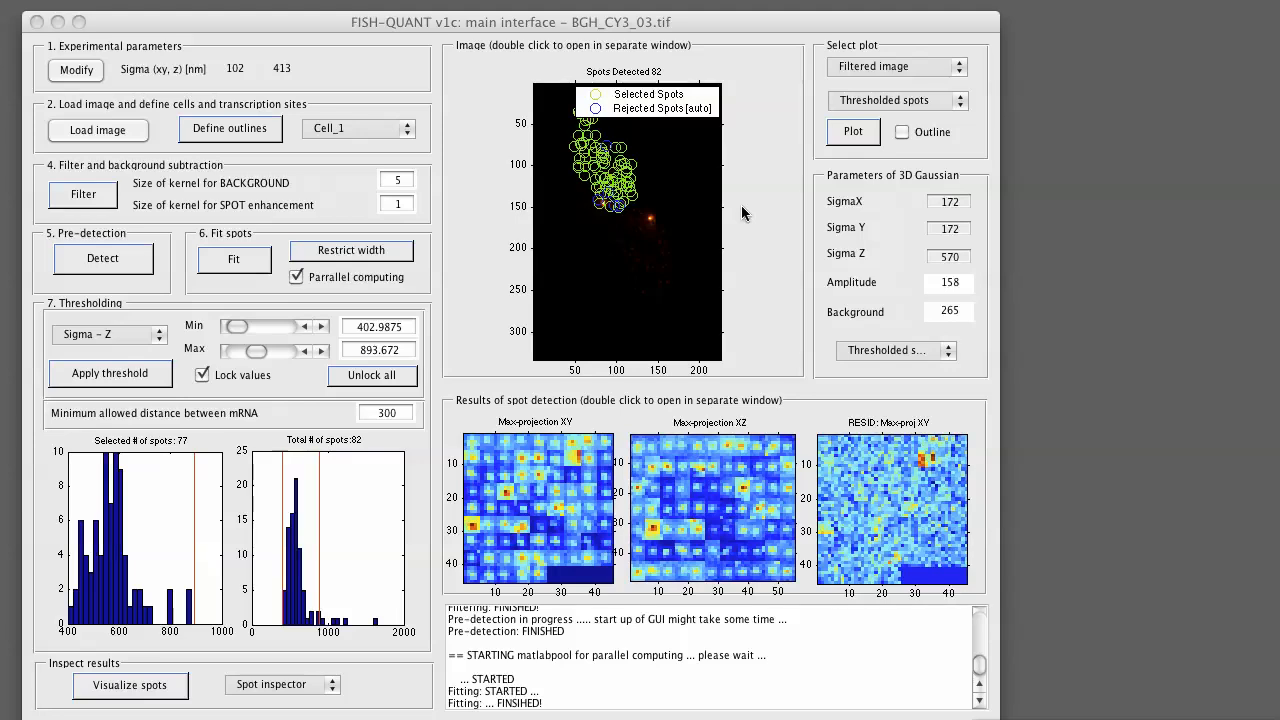
Set the results folder to results_nascent inside the FQ_Tutorial directory.
drag(605, 30, 650, 25)
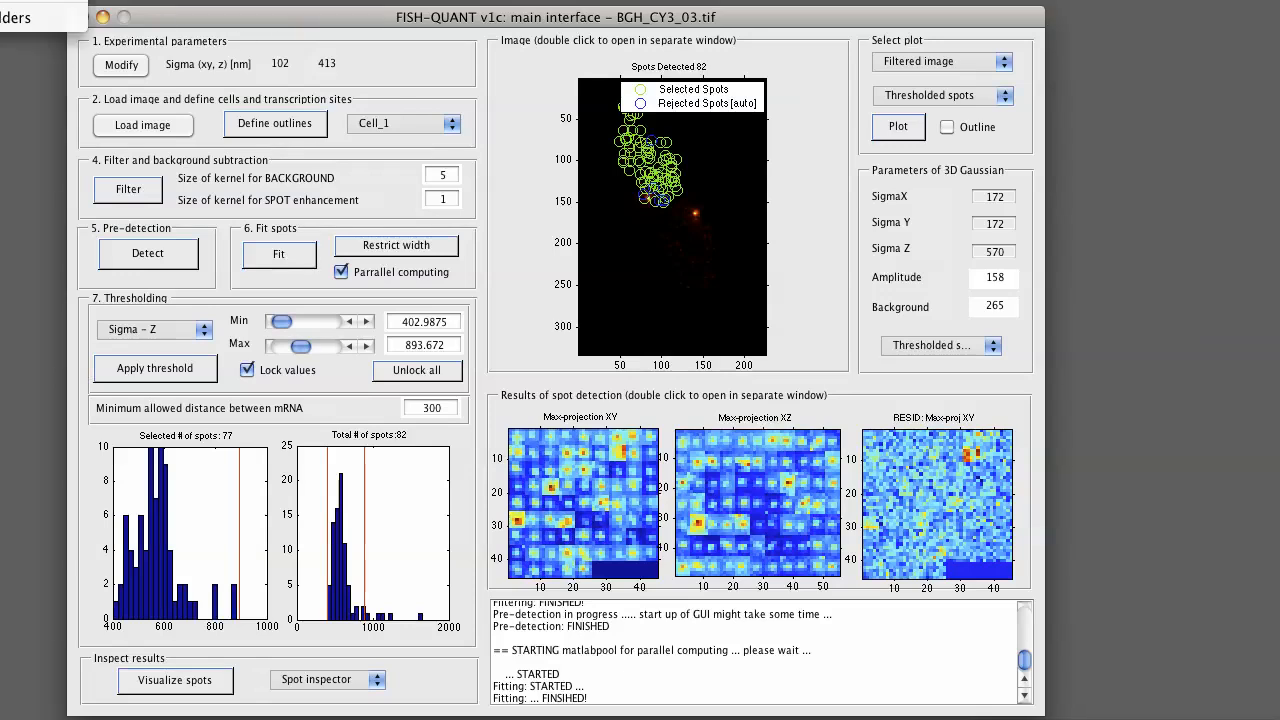
click(15, 18)
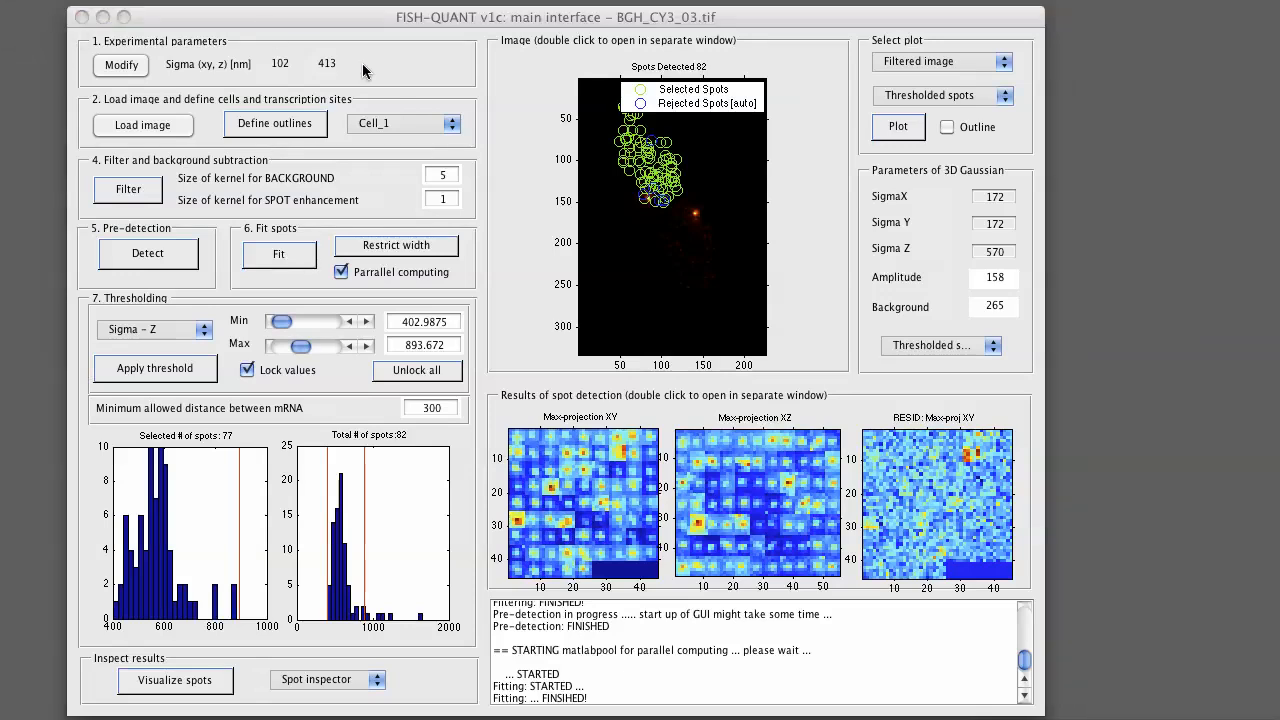
click(520, 101)
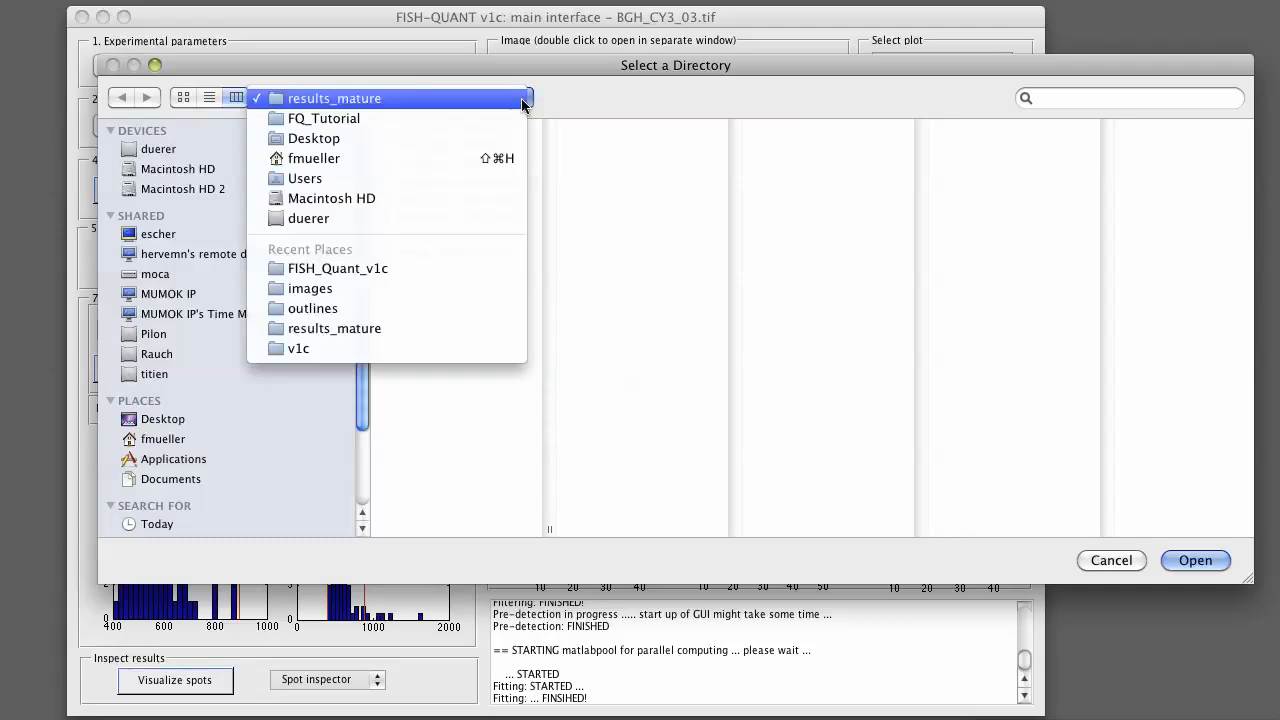
click(408, 125)
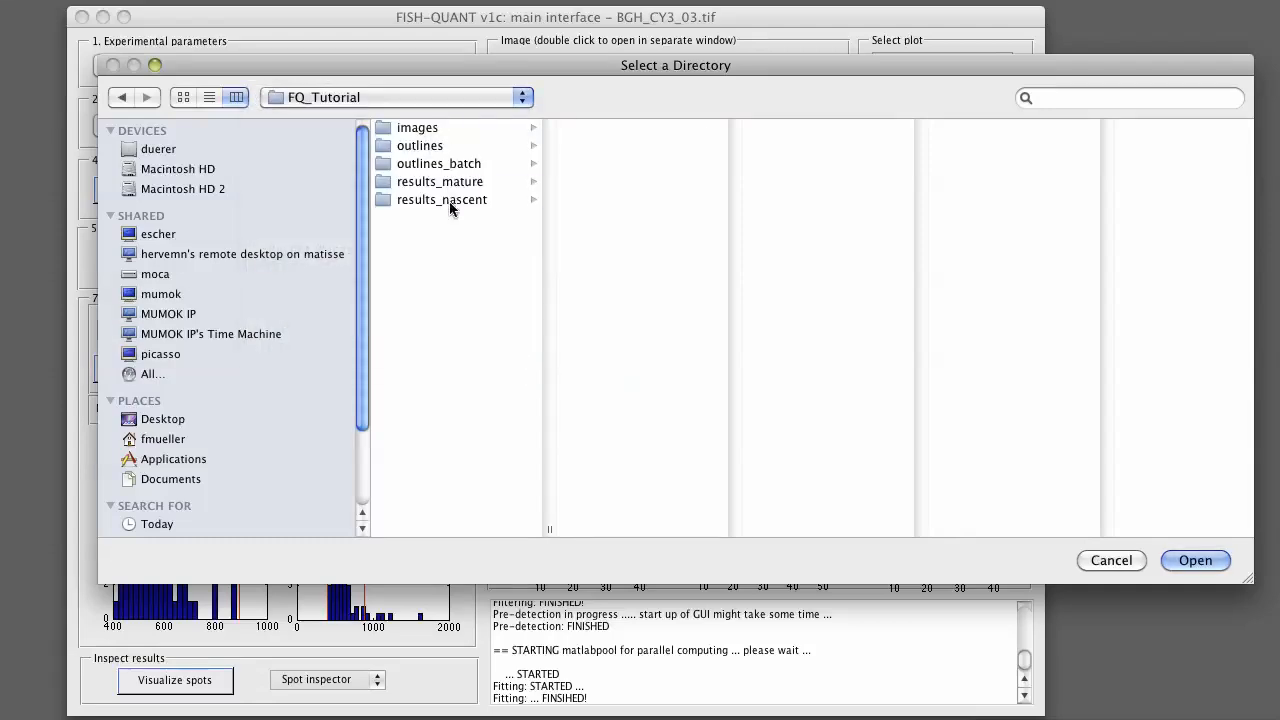
click(449, 201)
drag(732, 533, 845, 520)
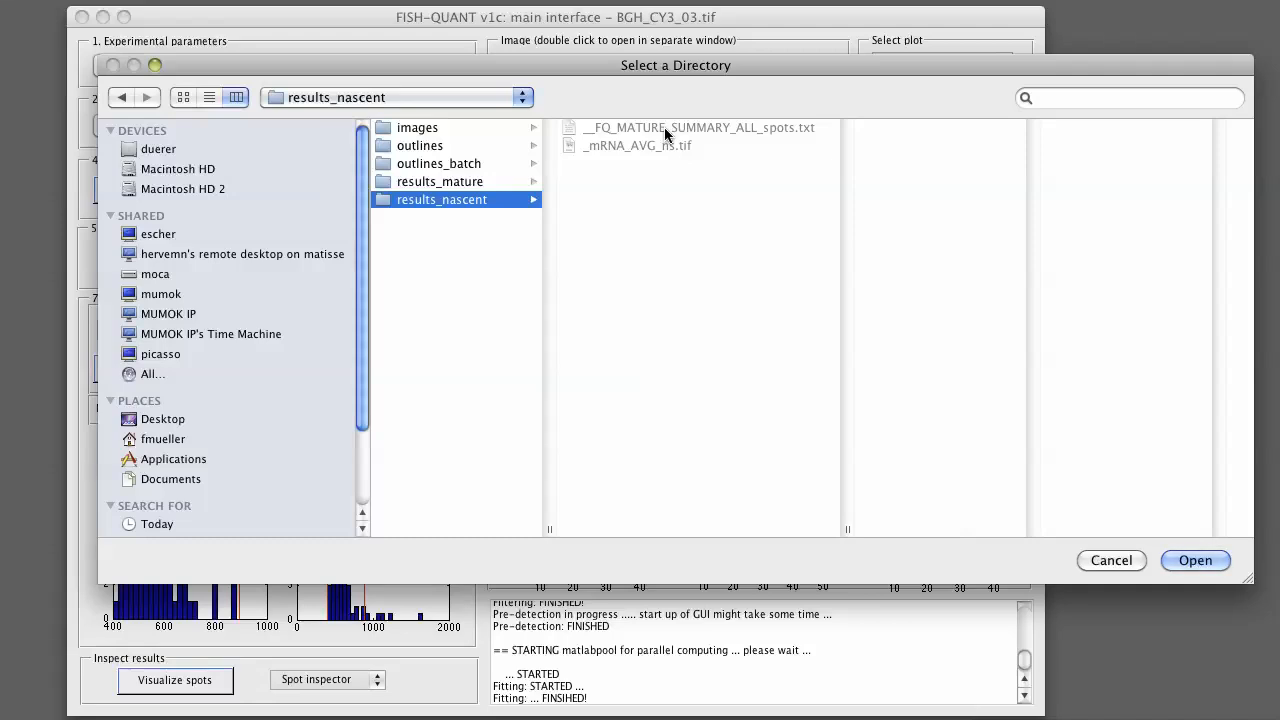
click(1193, 562)
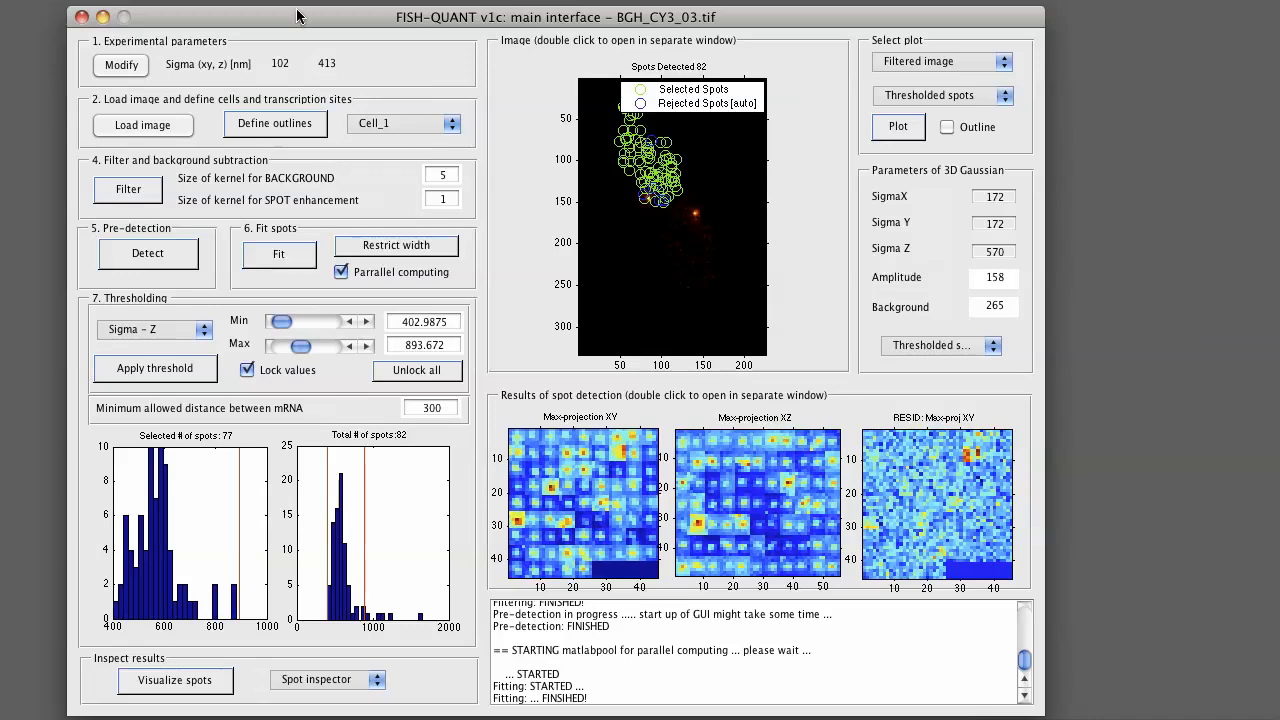
Open the TS quant window for transcription site quantification of BGH_CY3_03.tif and place it over the main interface.
click(130, 0)
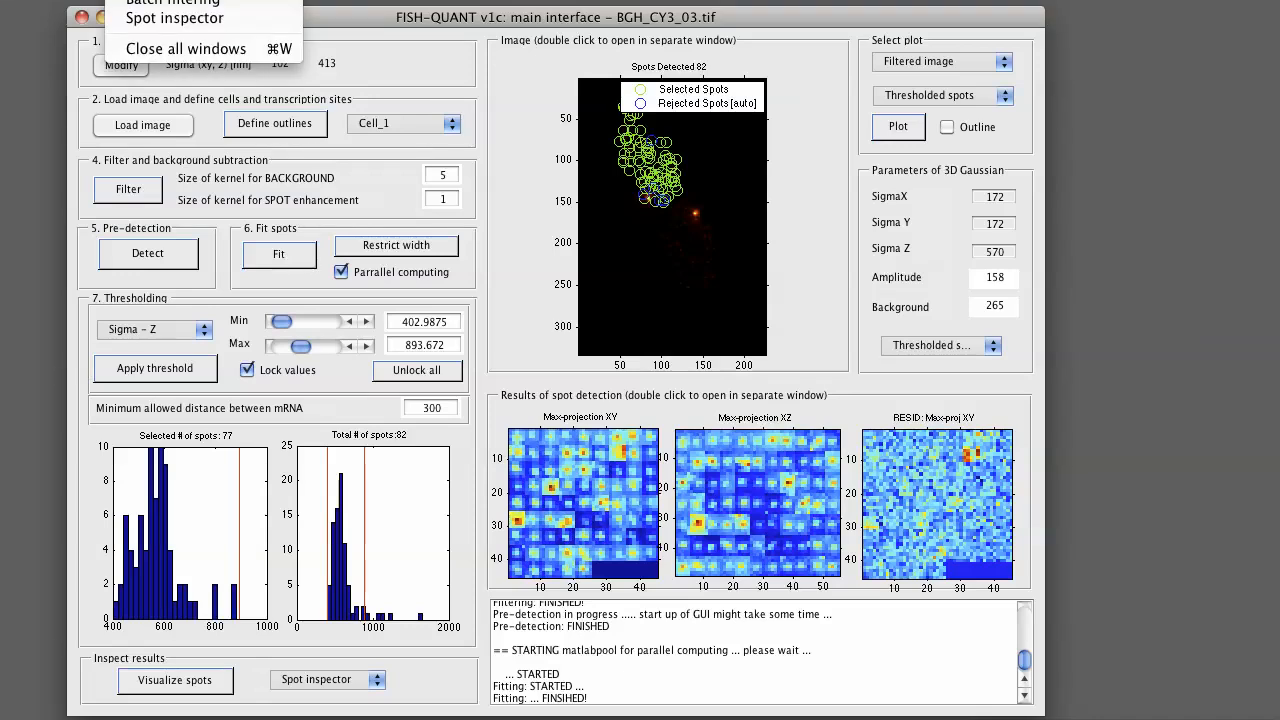
click(175, 0)
drag(776, 313, 589, 41)
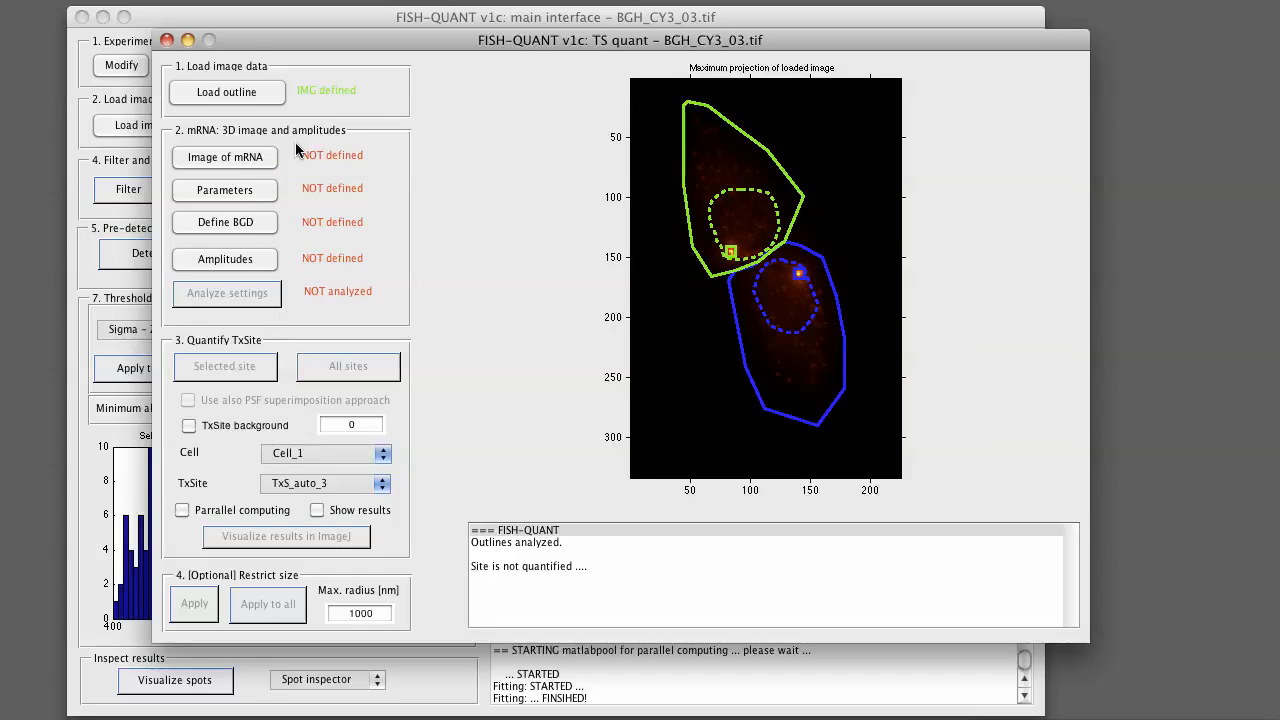
Load _mRNA_AVG_ns.tif as the averaged mRNA image and accept the proposed experimental parameters.
click(257, 160)
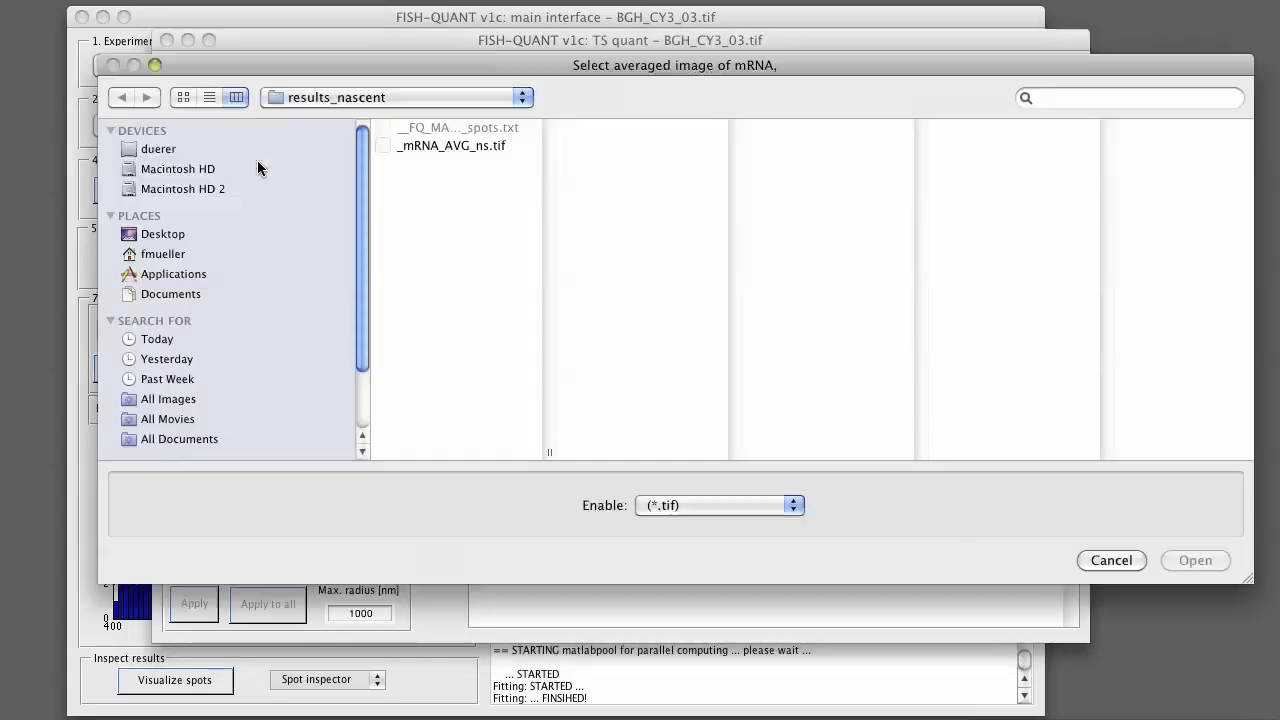
double_click(546, 447)
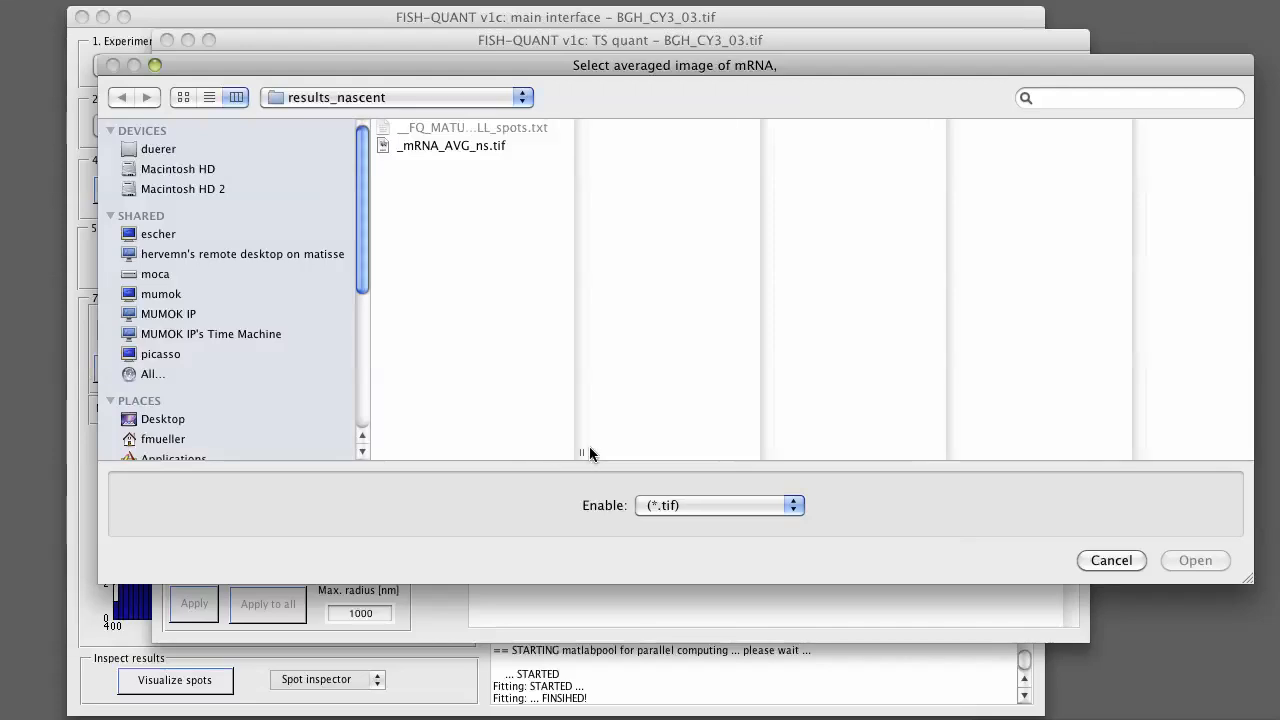
click(467, 145)
click(1195, 560)
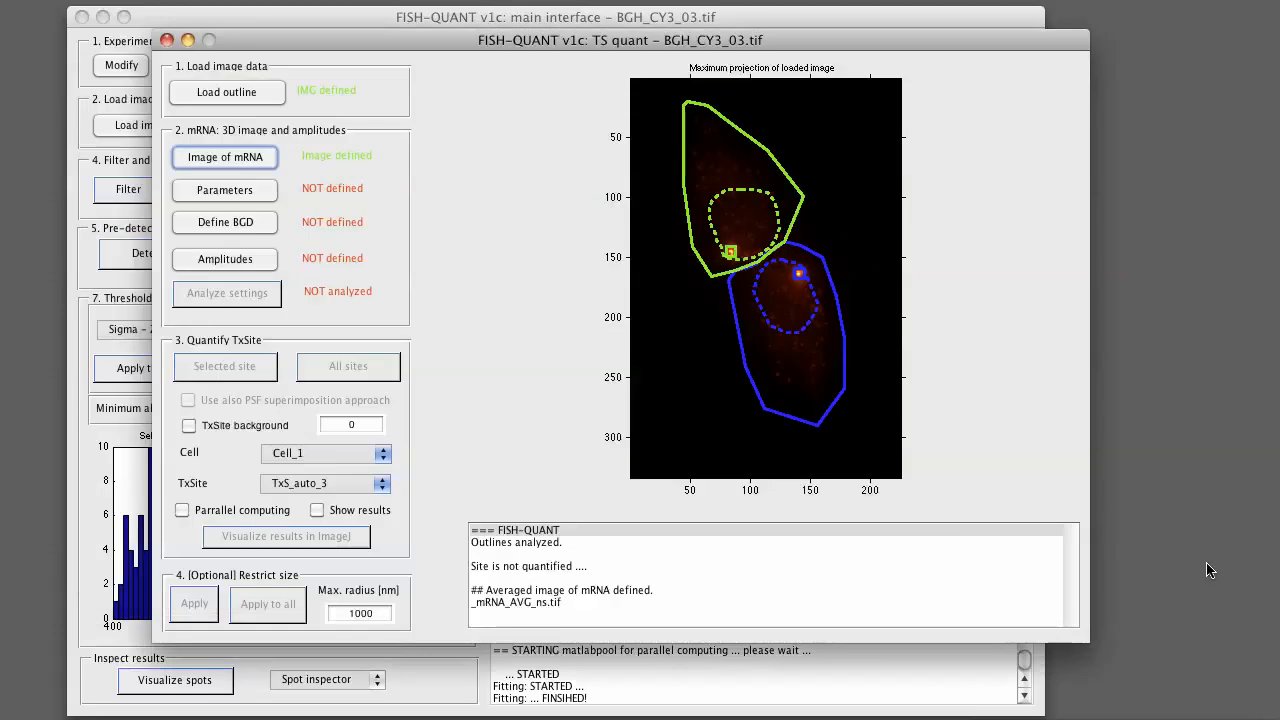
click(253, 190)
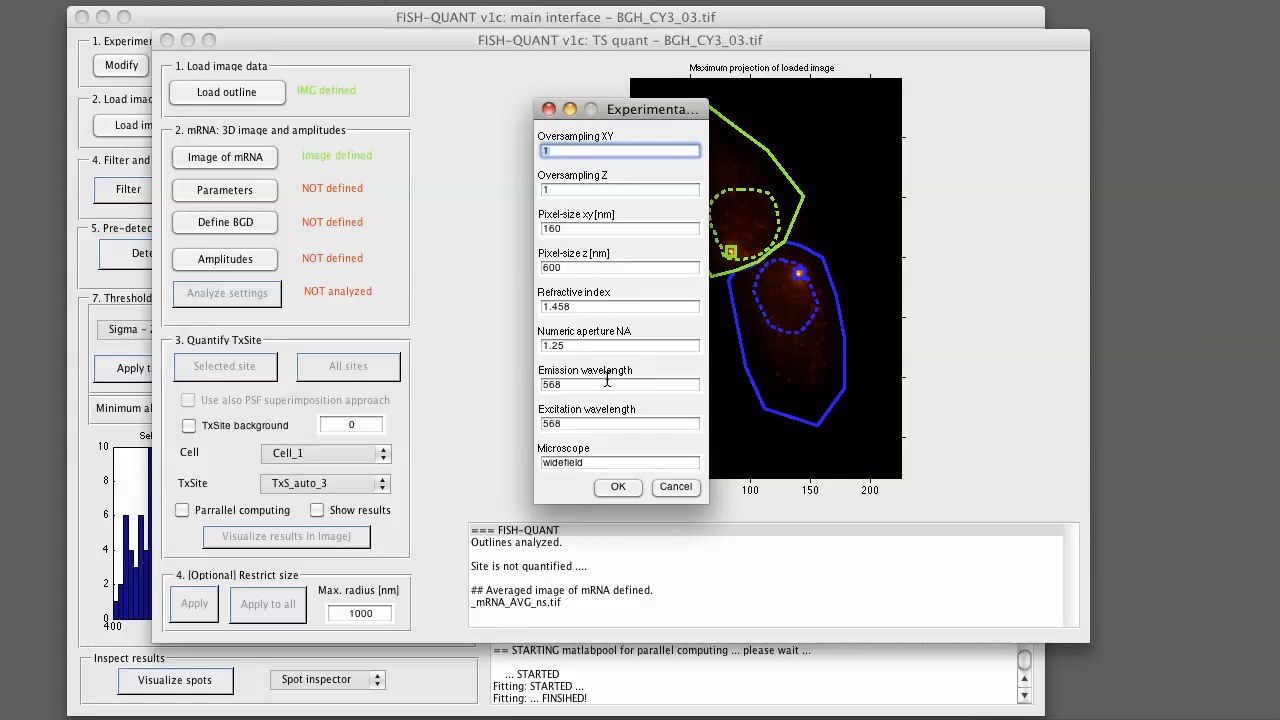
click(617, 487)
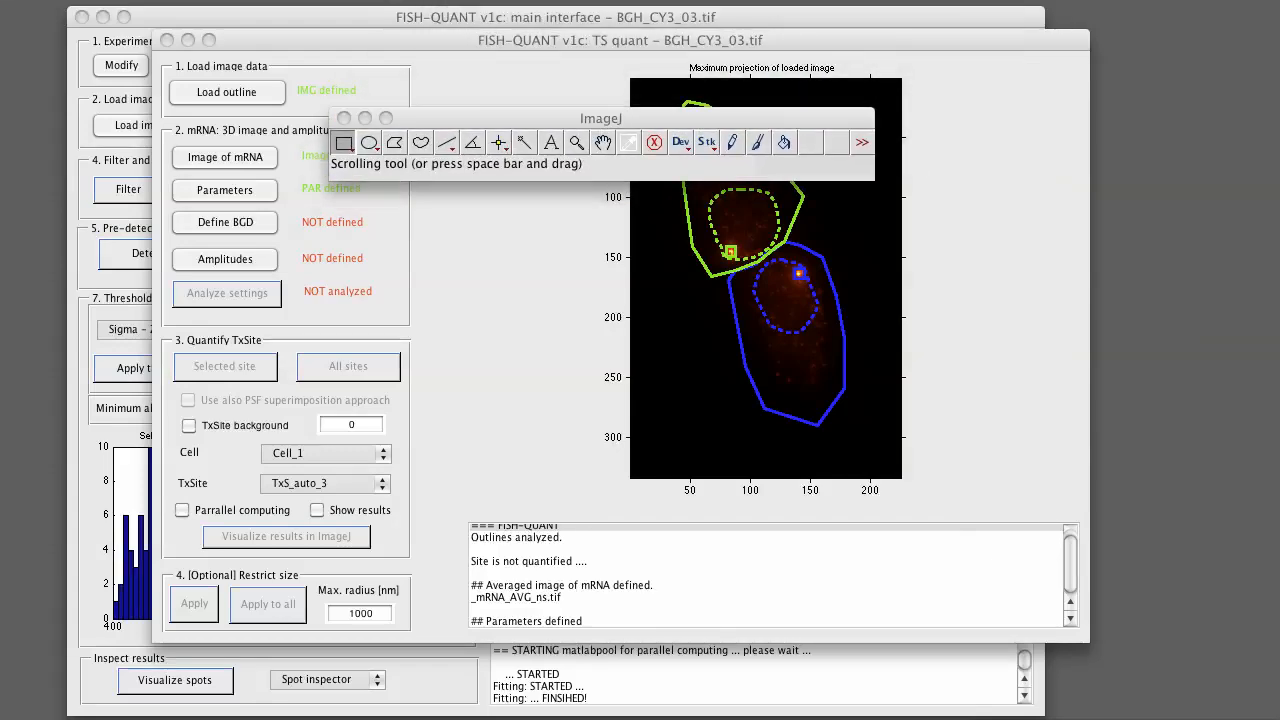
Plot the Z-axis profile of a small upper-left corner region of the averaged mRNA image in ImageJ, and close the plot and image.
drag(1239, 352, 530, 170)
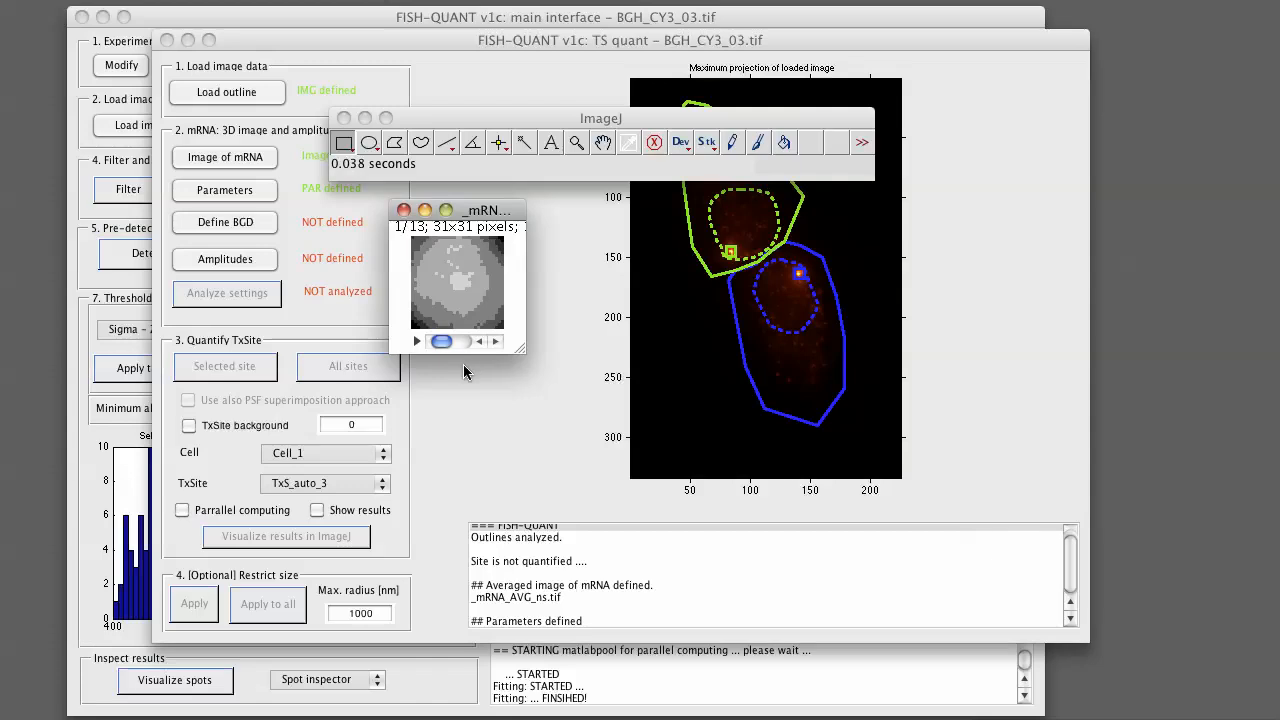
drag(445, 346, 463, 345)
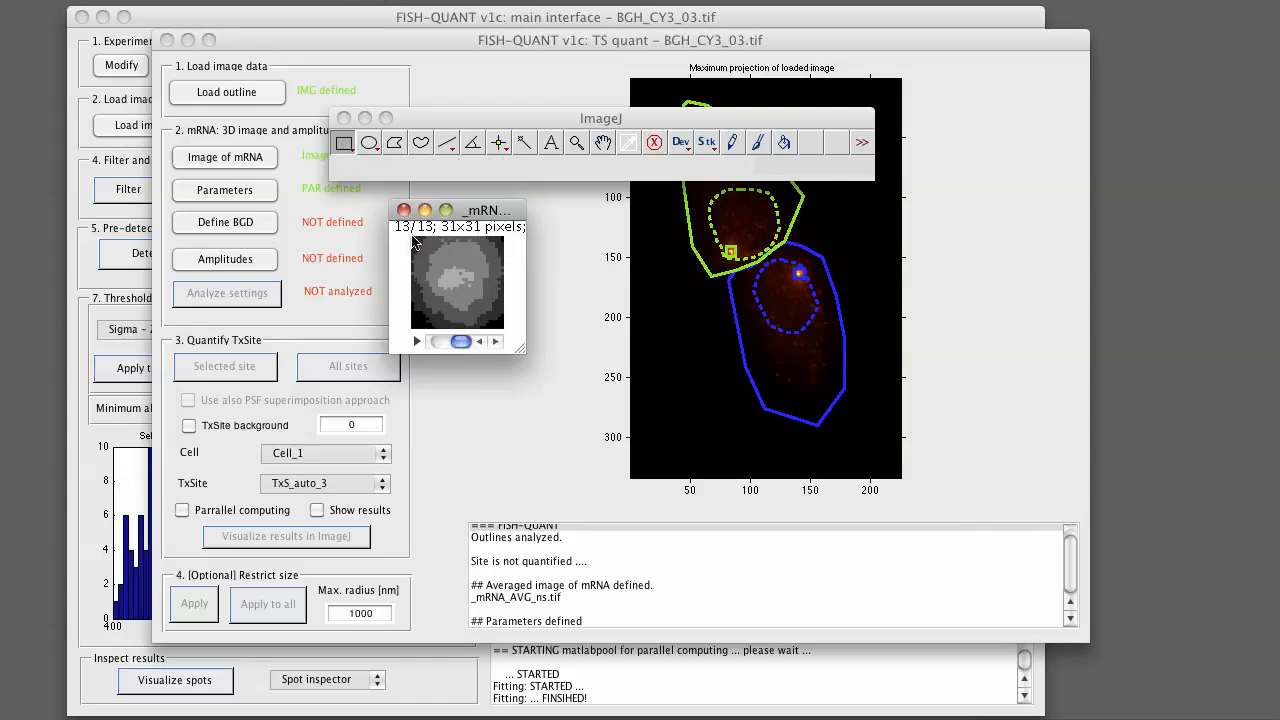
drag(415, 241, 418, 244)
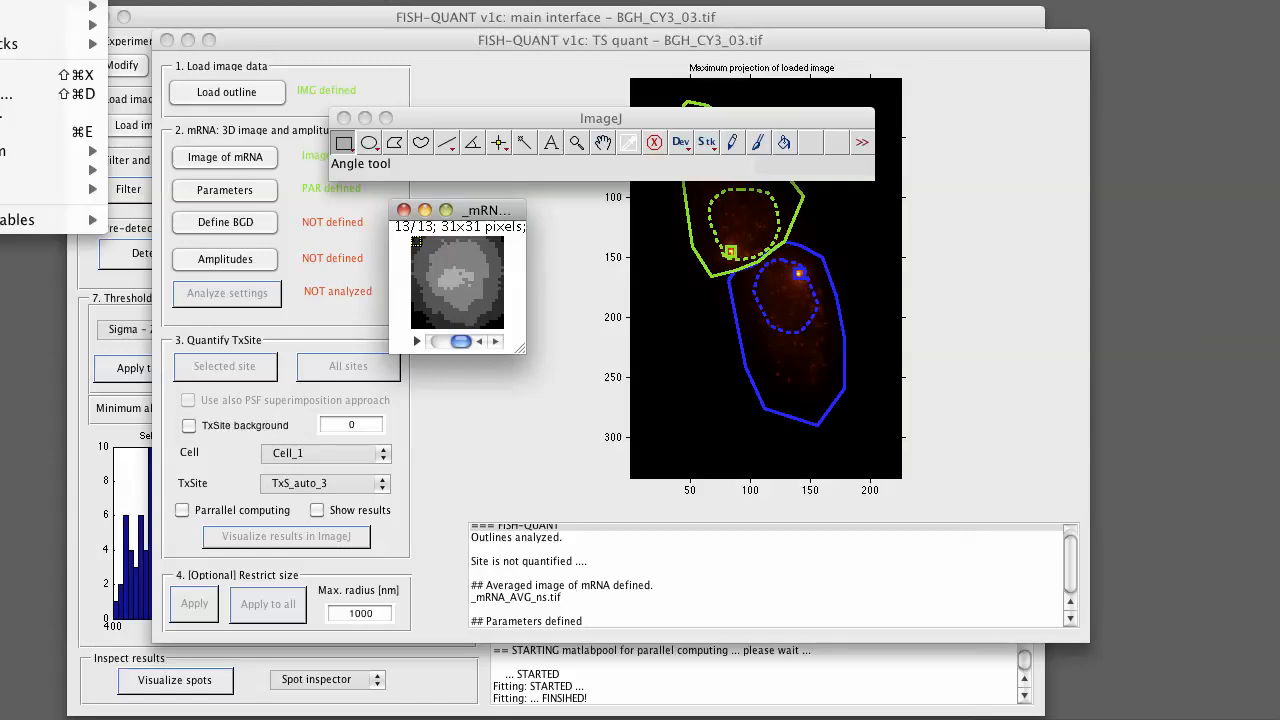
mouse_move(50, 24)
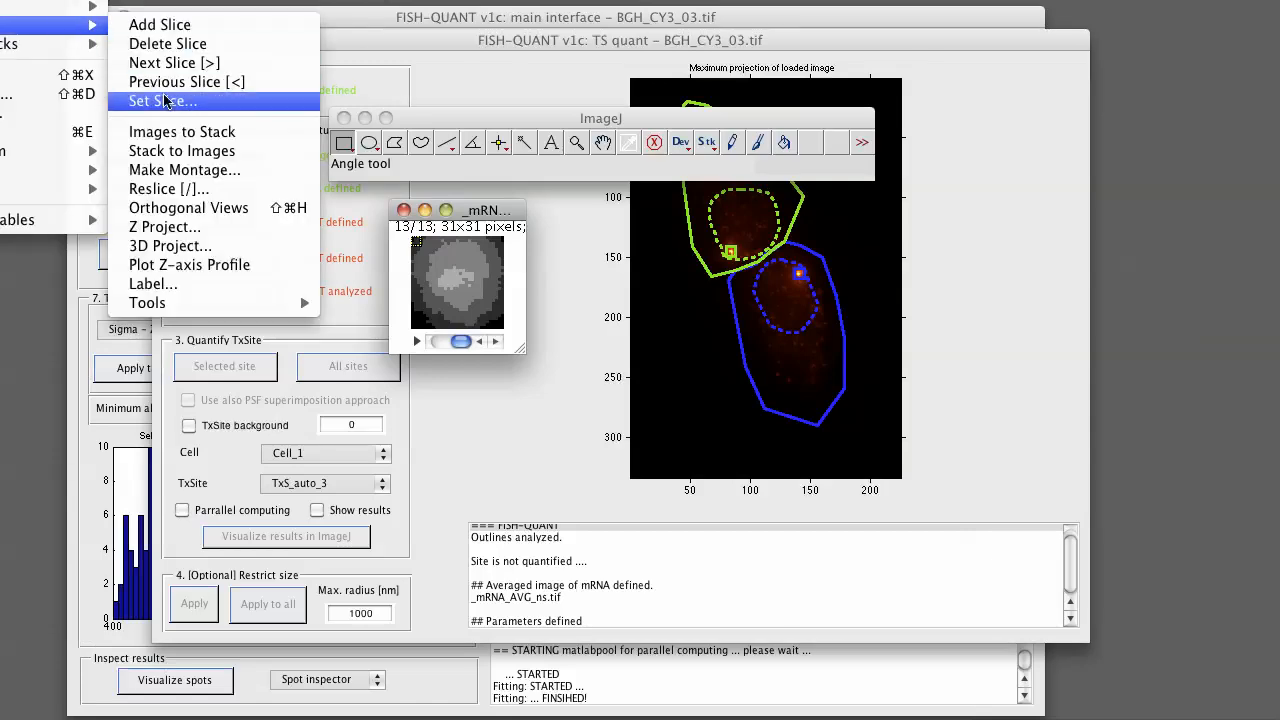
click(225, 265)
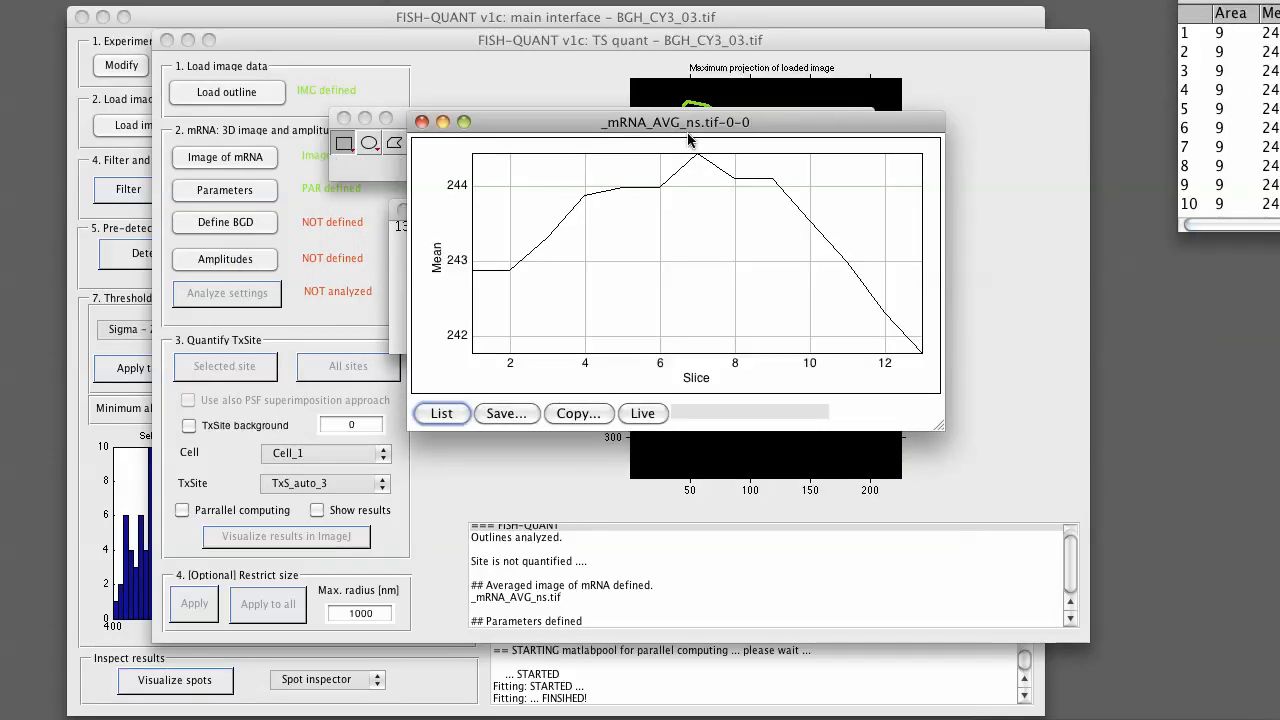
drag(735, 122, 576, 202)
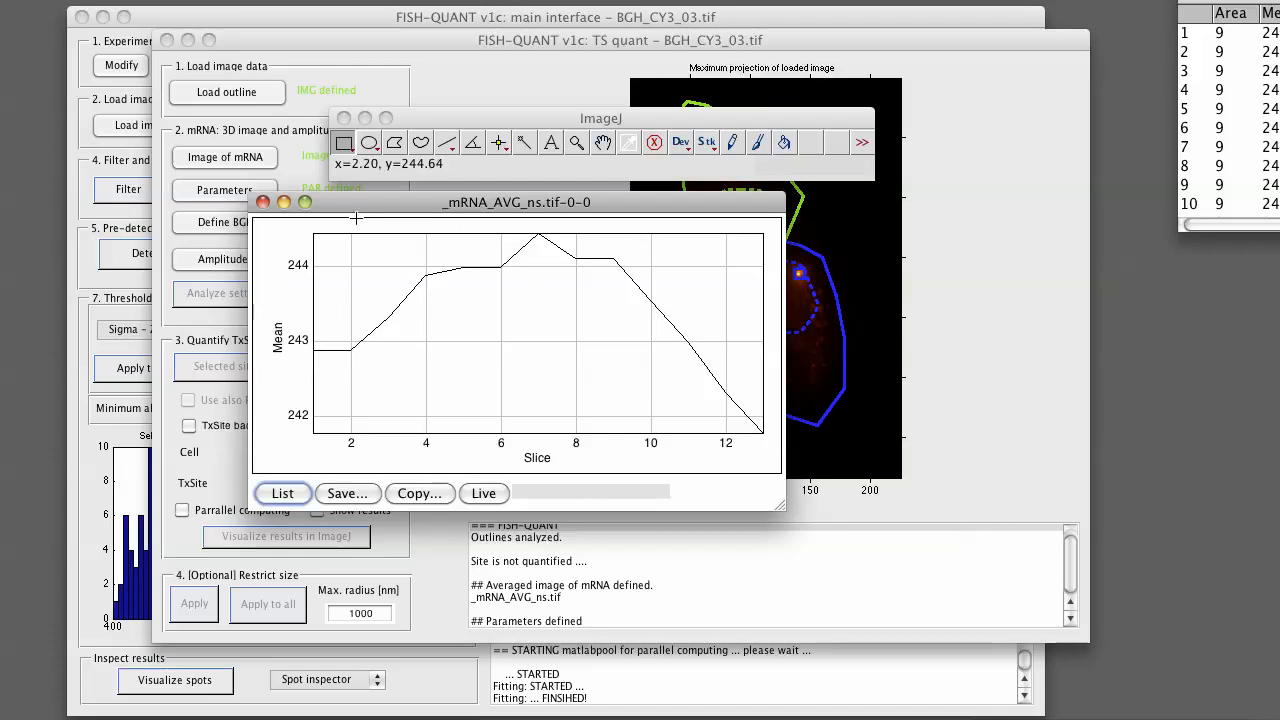
click(263, 203)
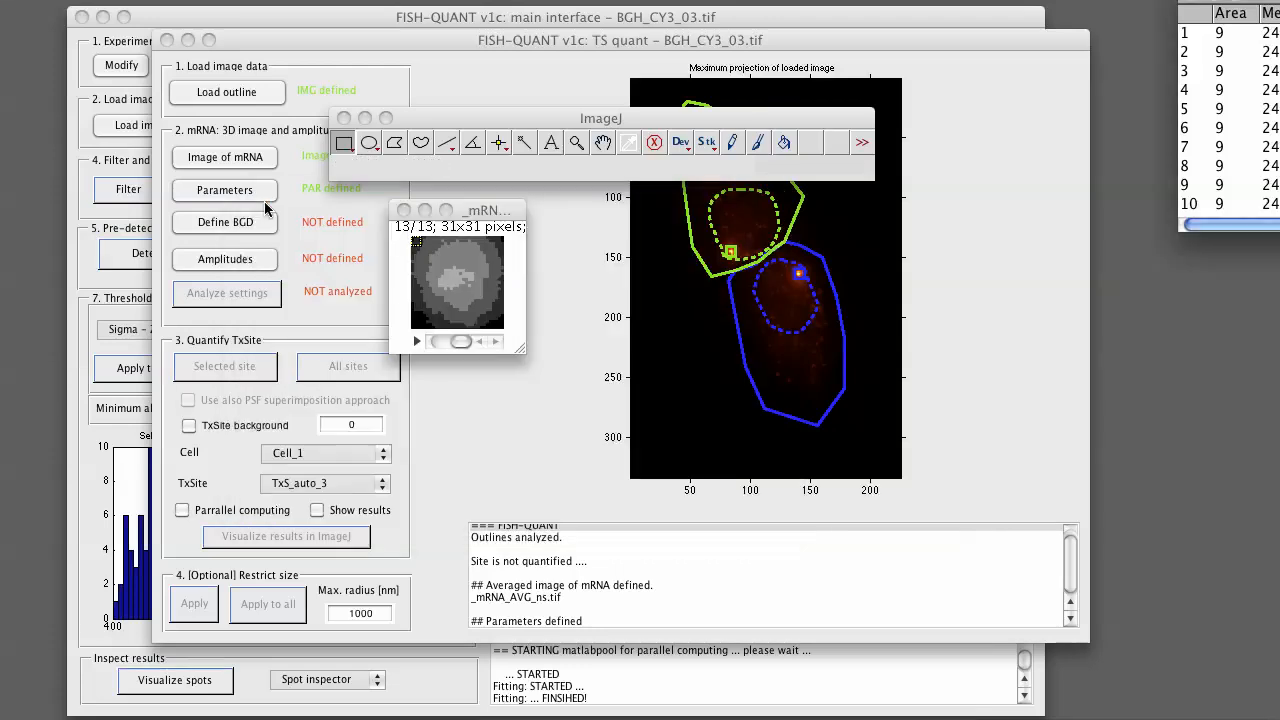
click(403, 210)
drag(525, 118, 531, 270)
click(531, 340)
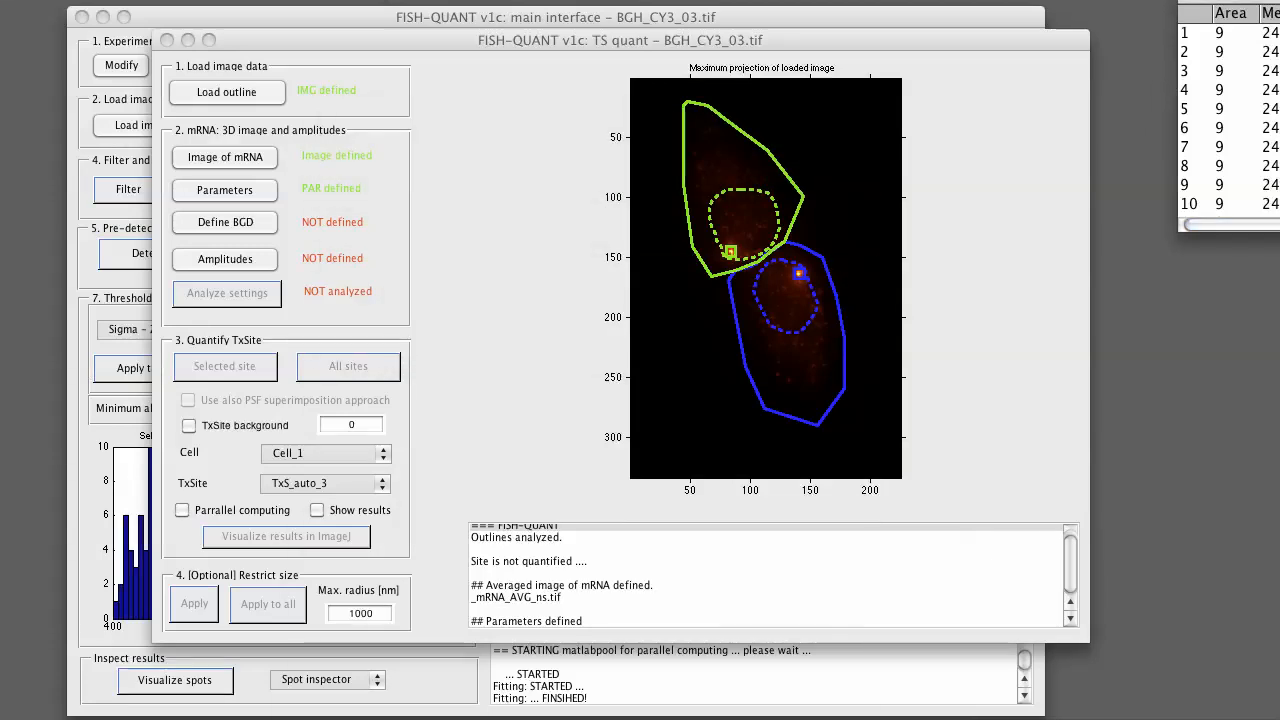
Define the background subtraction for the mRNA image as a scalar value of 243.
click(252, 222)
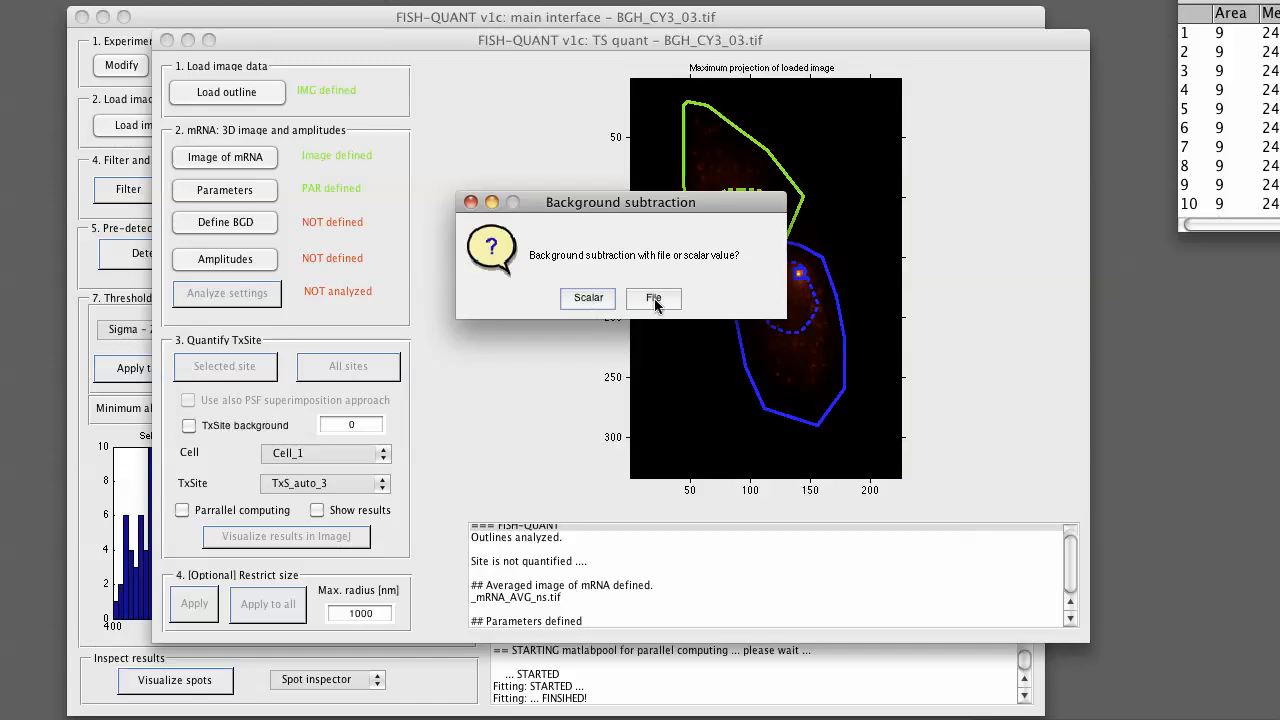
click(589, 298)
text(243.)
click(618, 279)
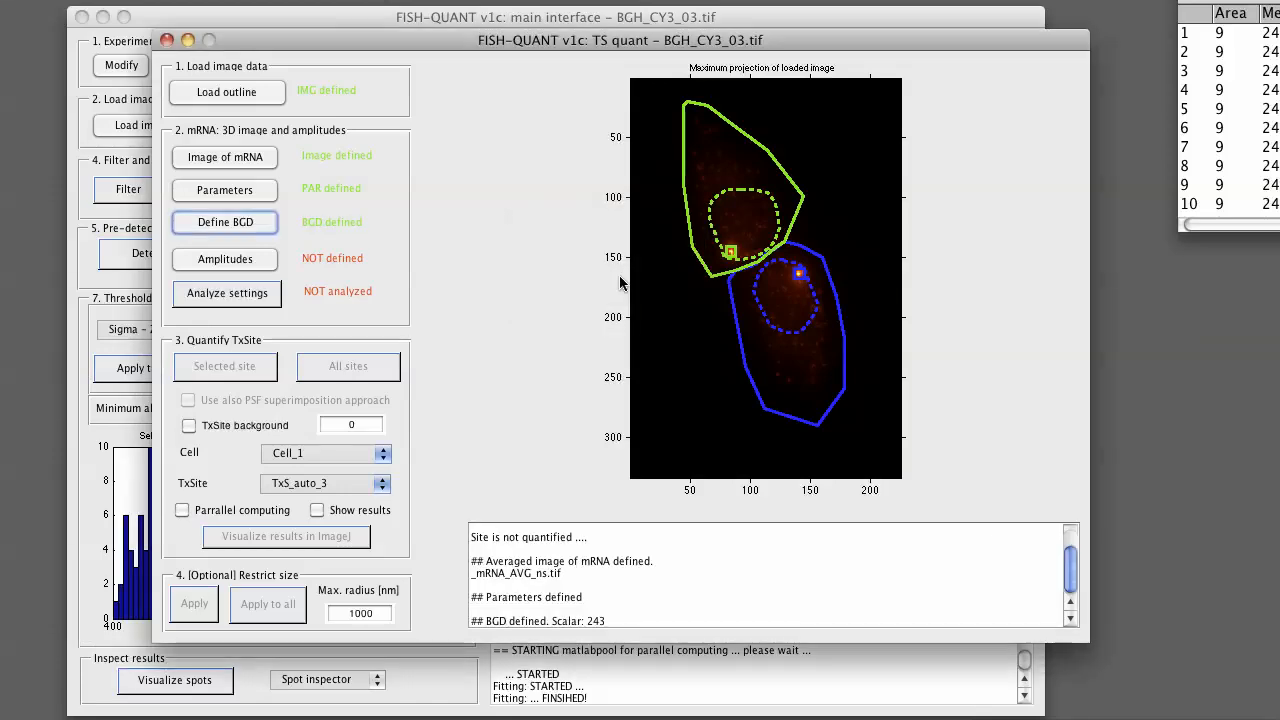
Load the mRNA amplitudes from __FQ_MATURE_SUMMARY_ALL_spots.txt and use their distribution for the quantification.
click(253, 262)
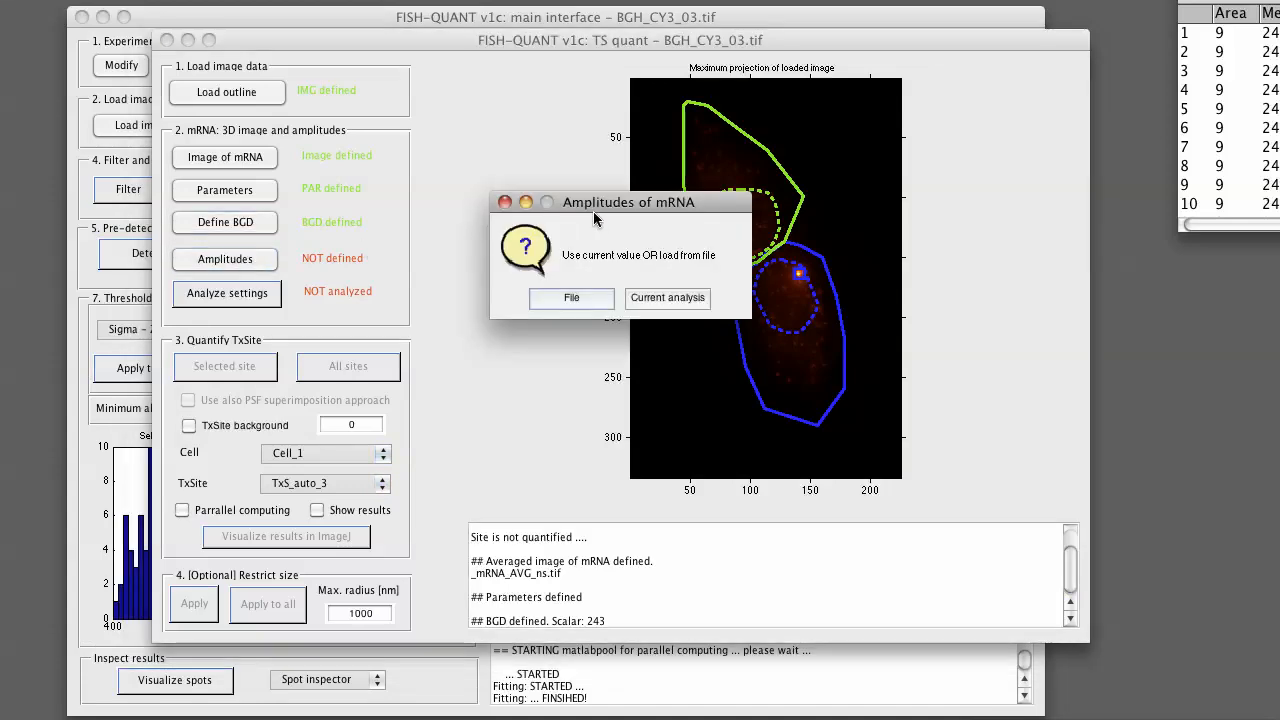
drag(630, 213, 608, 209)
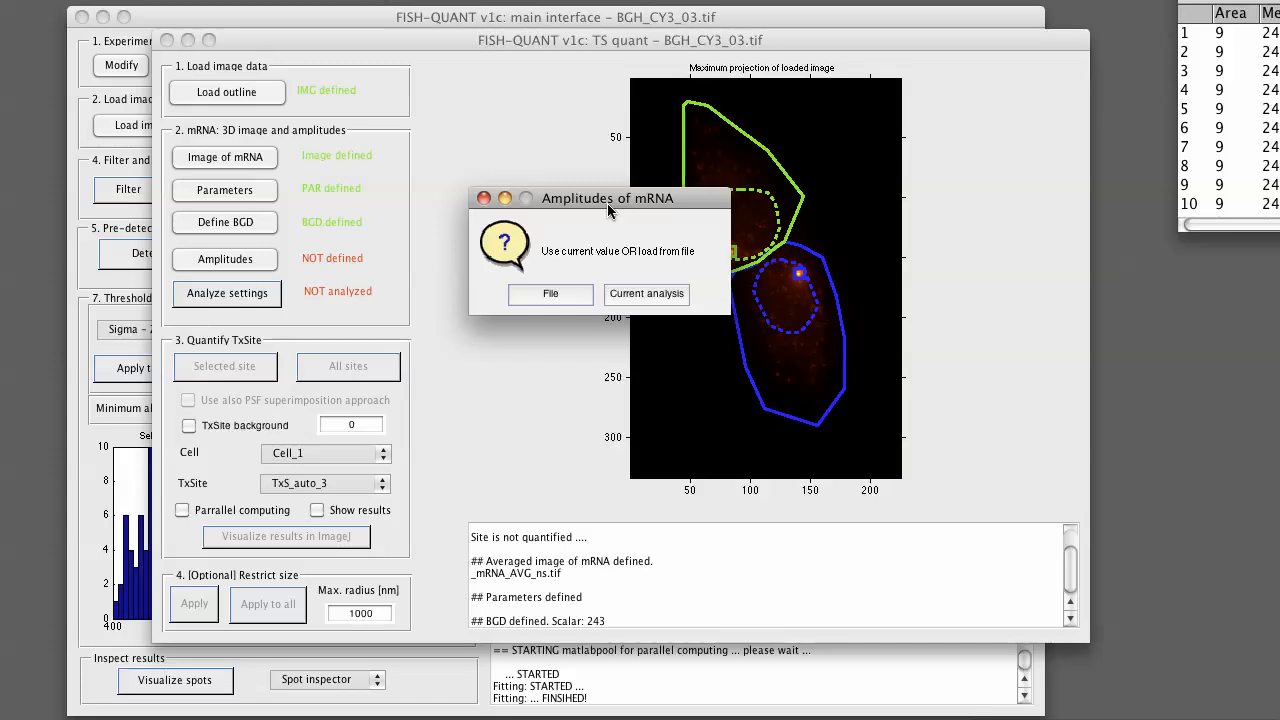
click(550, 294)
drag(553, 459, 766, 413)
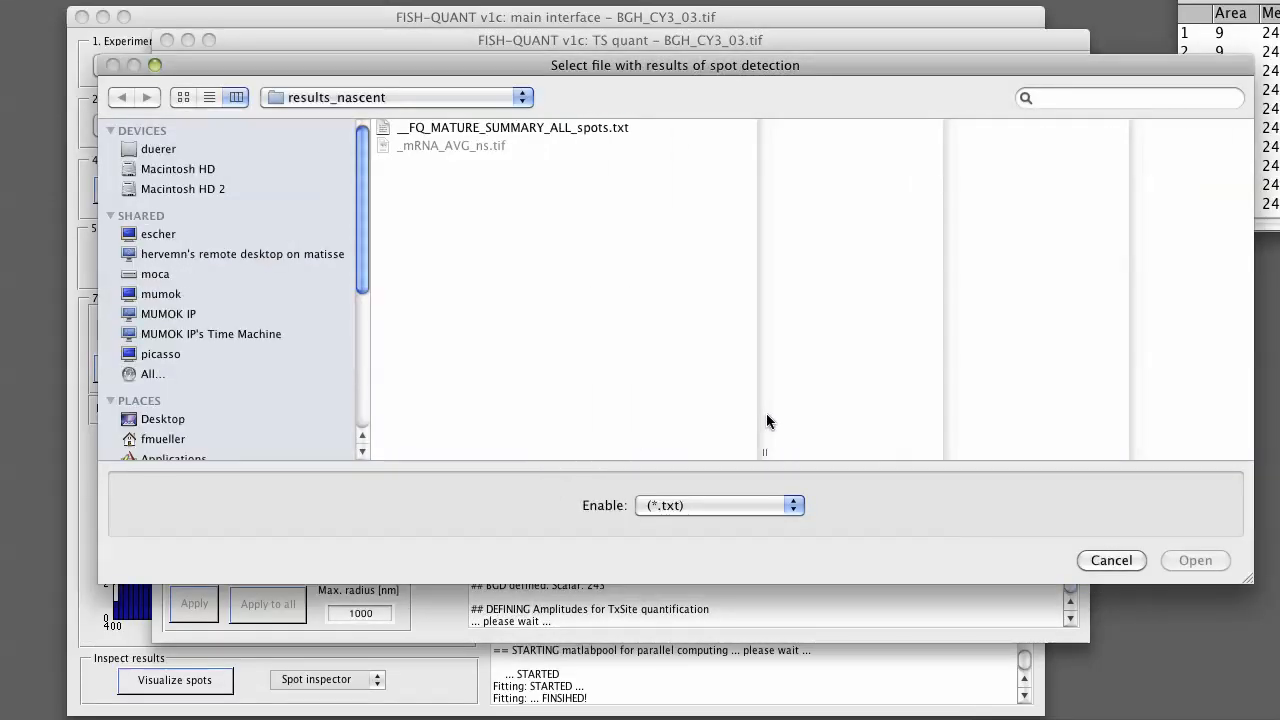
double_click(544, 131)
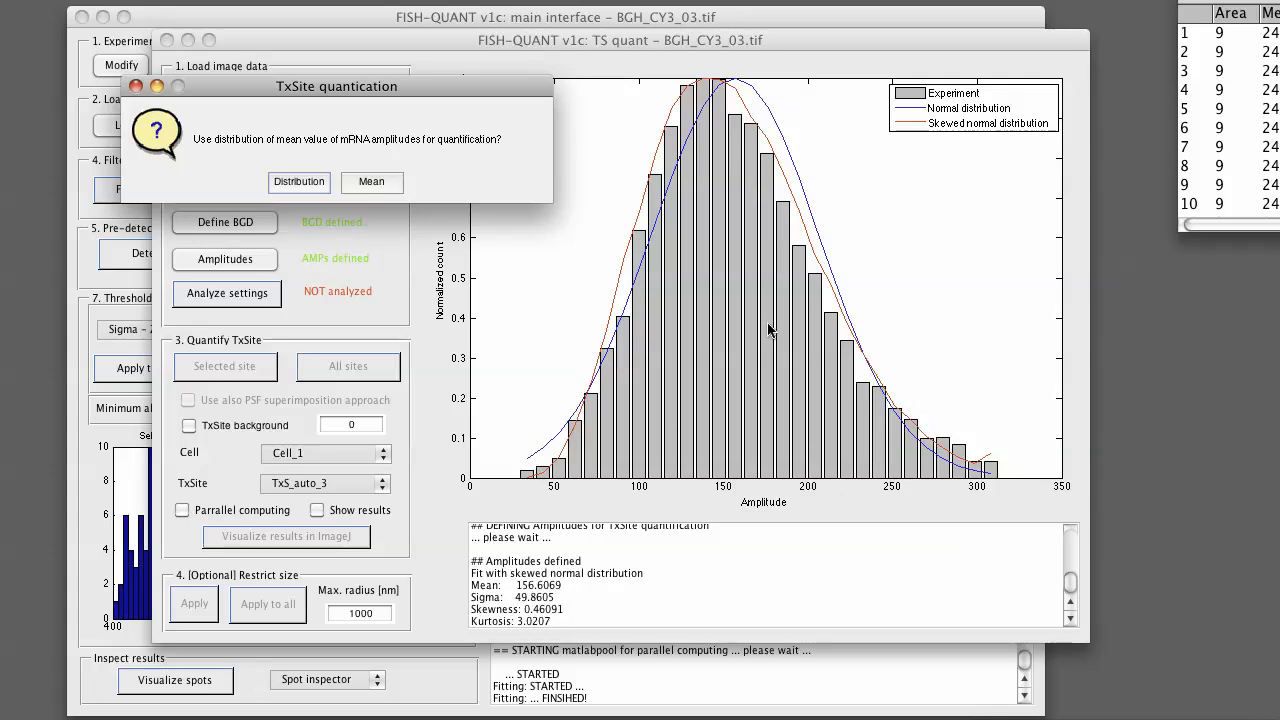
drag(443, 96, 480, 156)
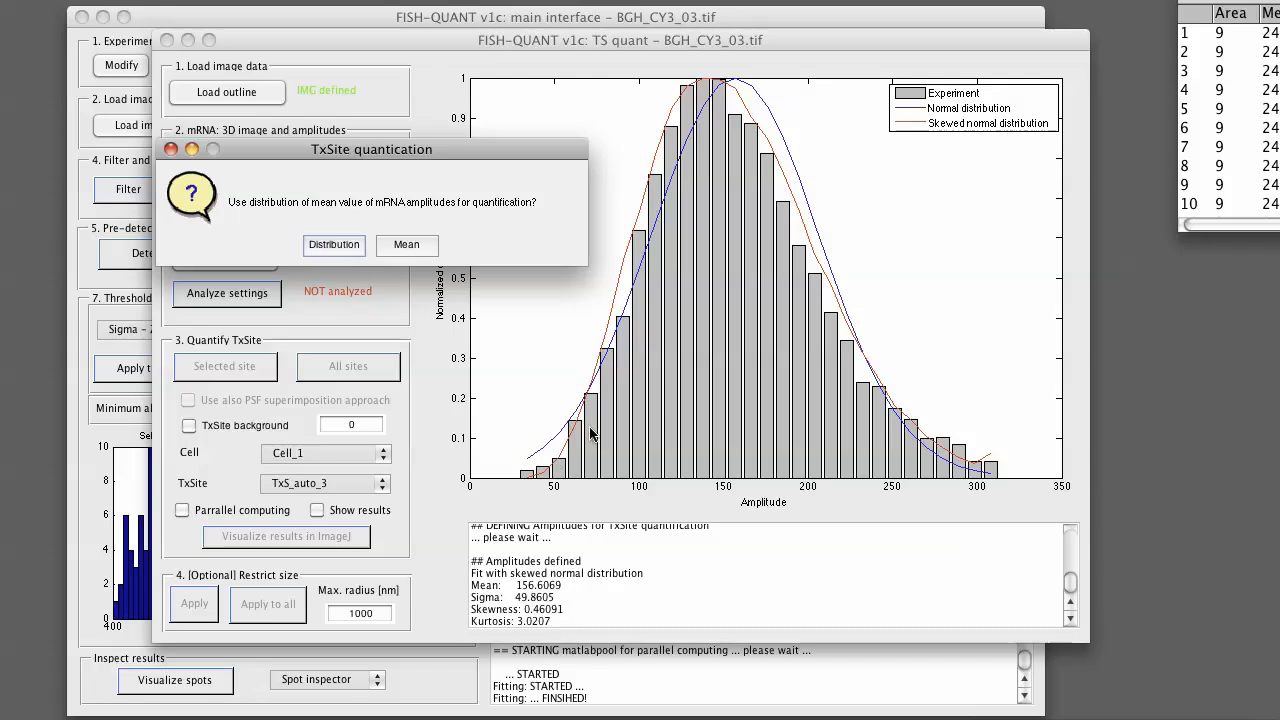
click(335, 248)
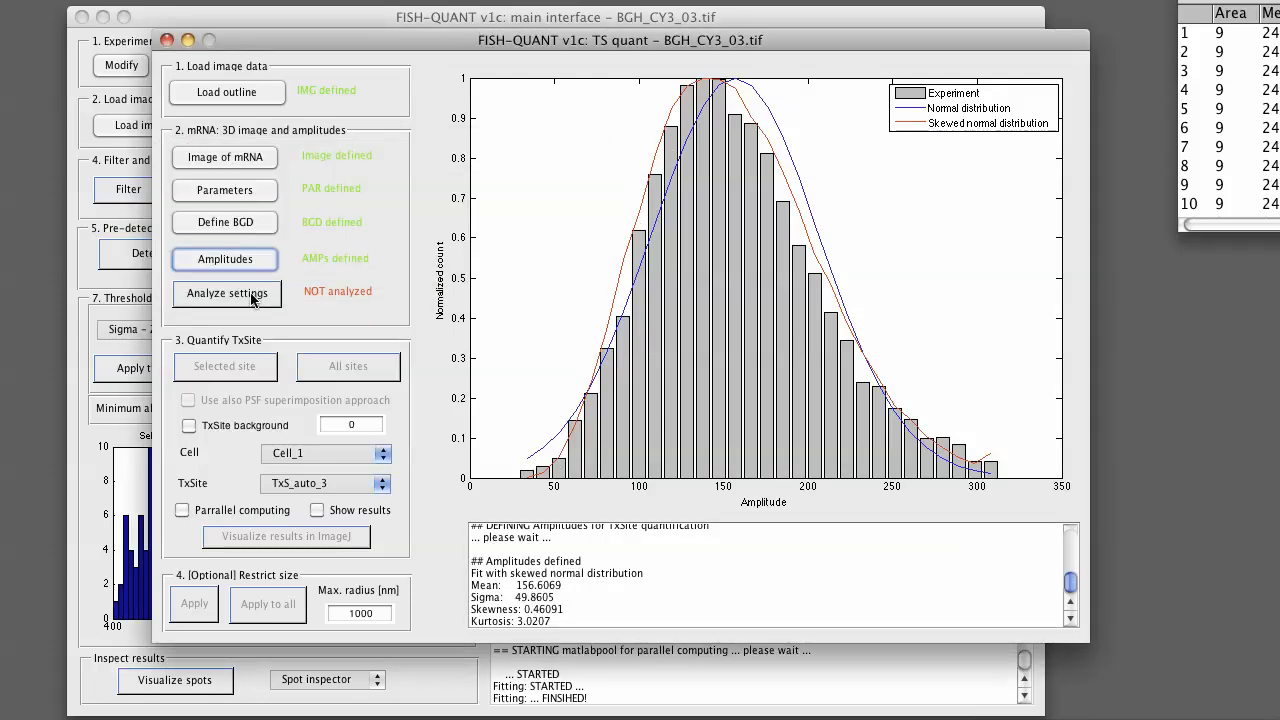
Analyze the mRNA settings, close the PSF fit figure, and enable parallel computing for the site quantification.
click(237, 303)
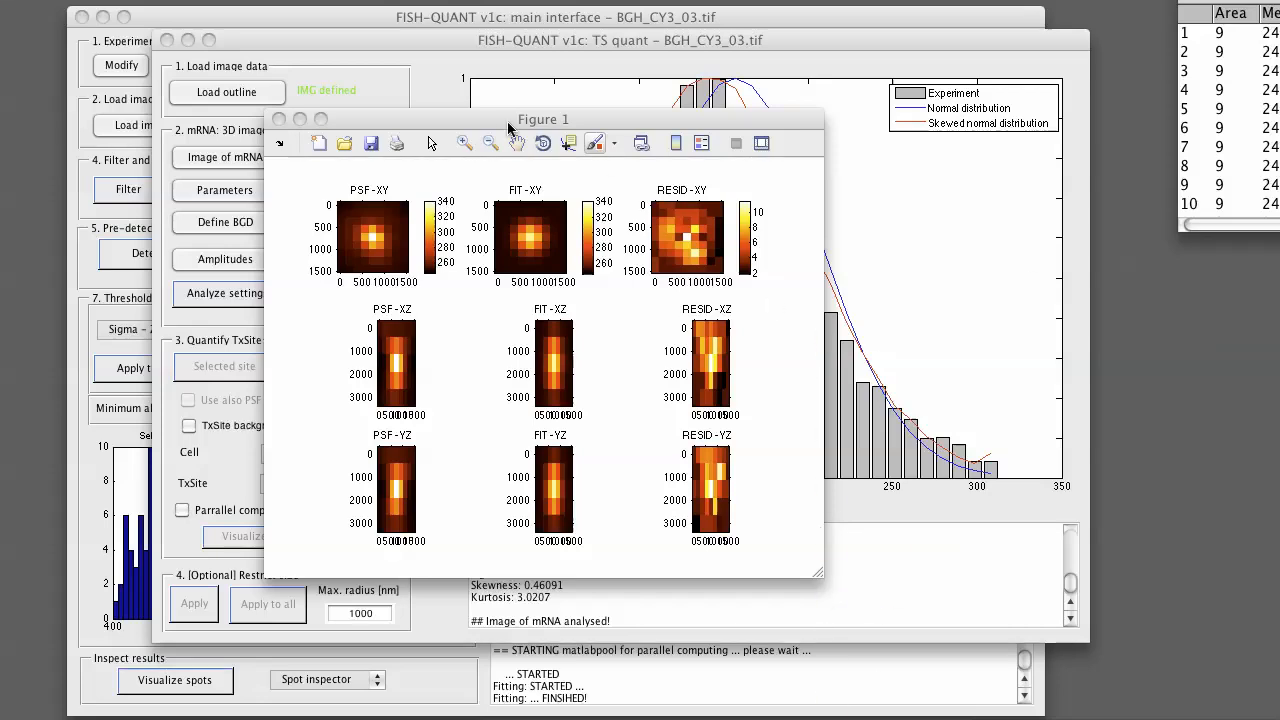
click(279, 119)
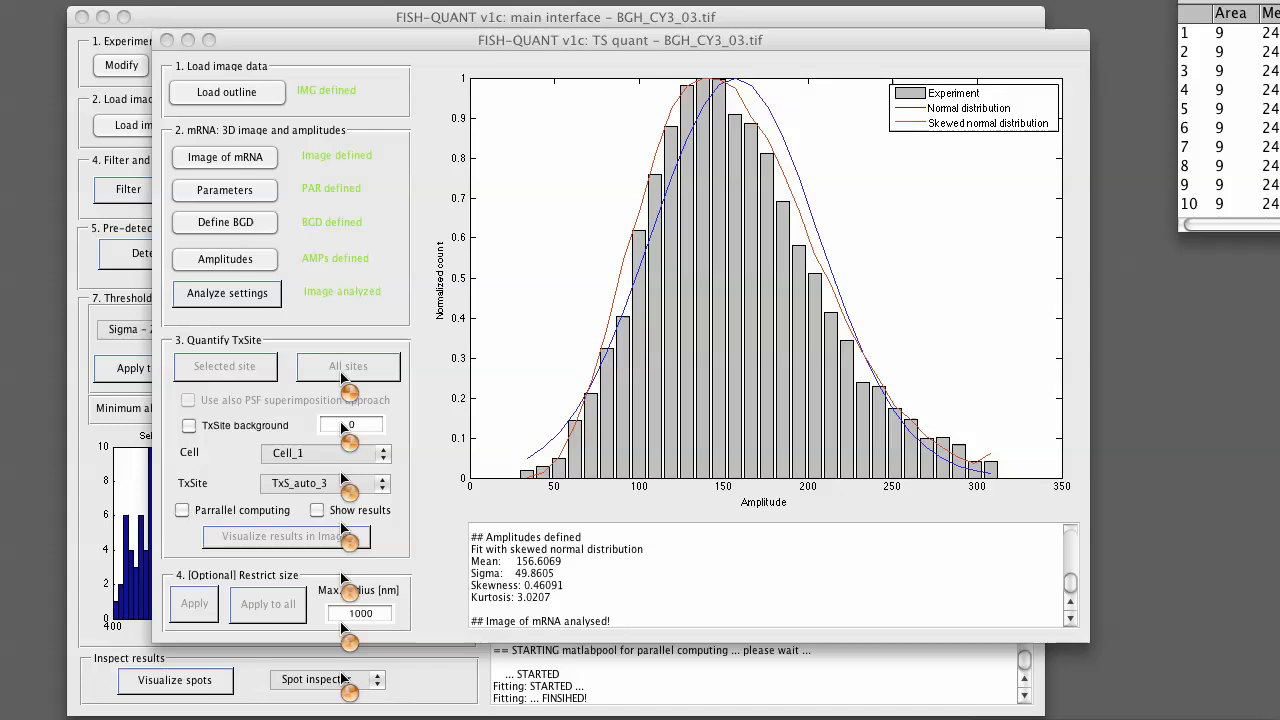
click(185, 511)
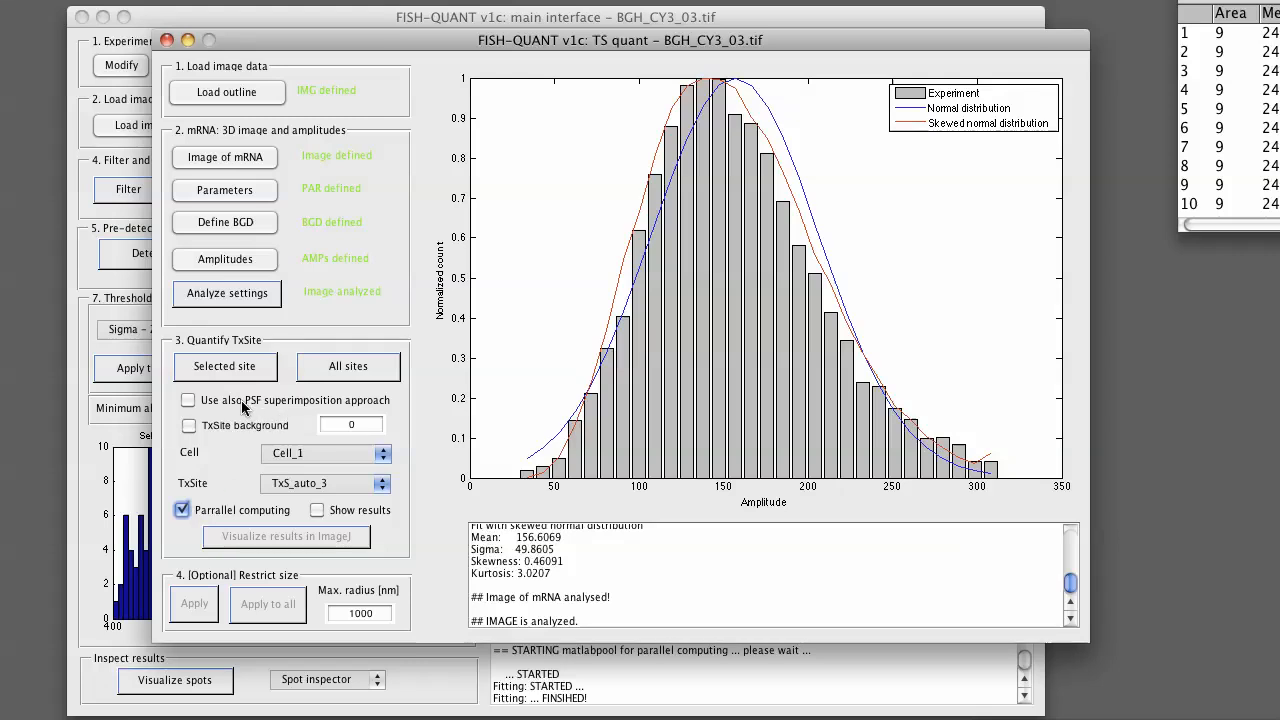
Display the TxS_auto_3 transcription site of Cell_1 in the image, and switch the cell selection to Cell_2.
click(388, 482)
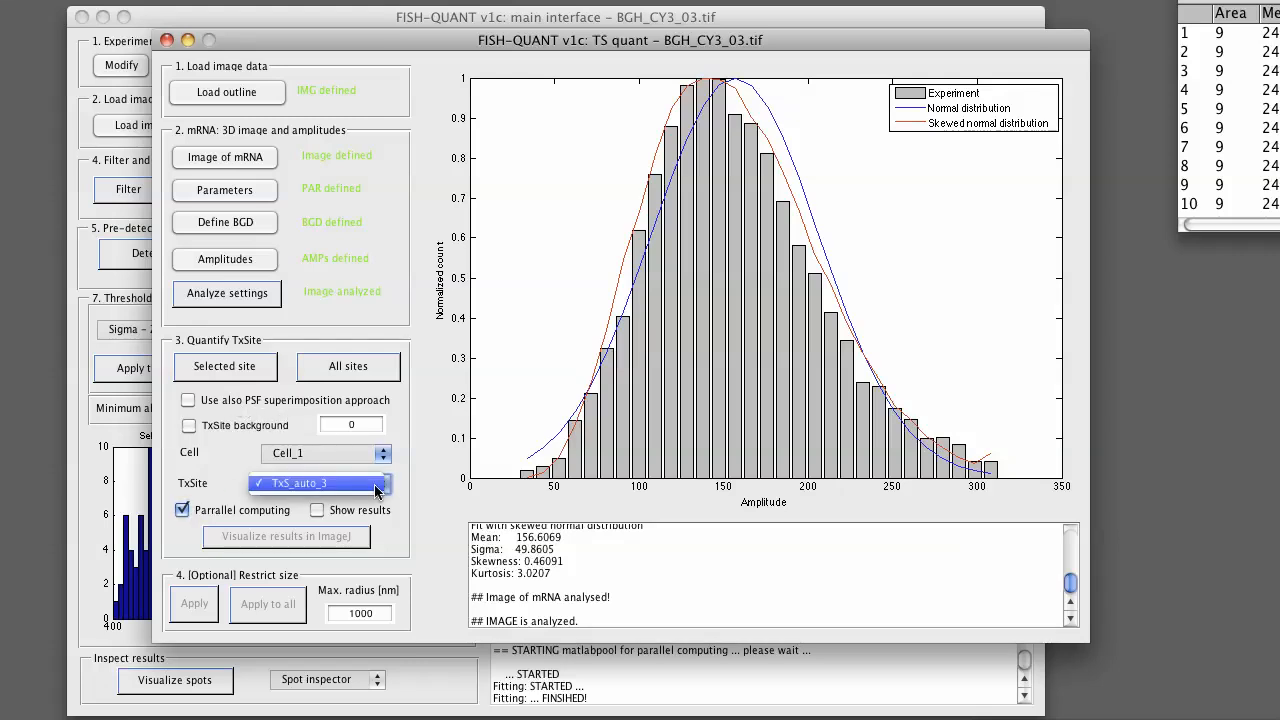
click(360, 484)
click(386, 460)
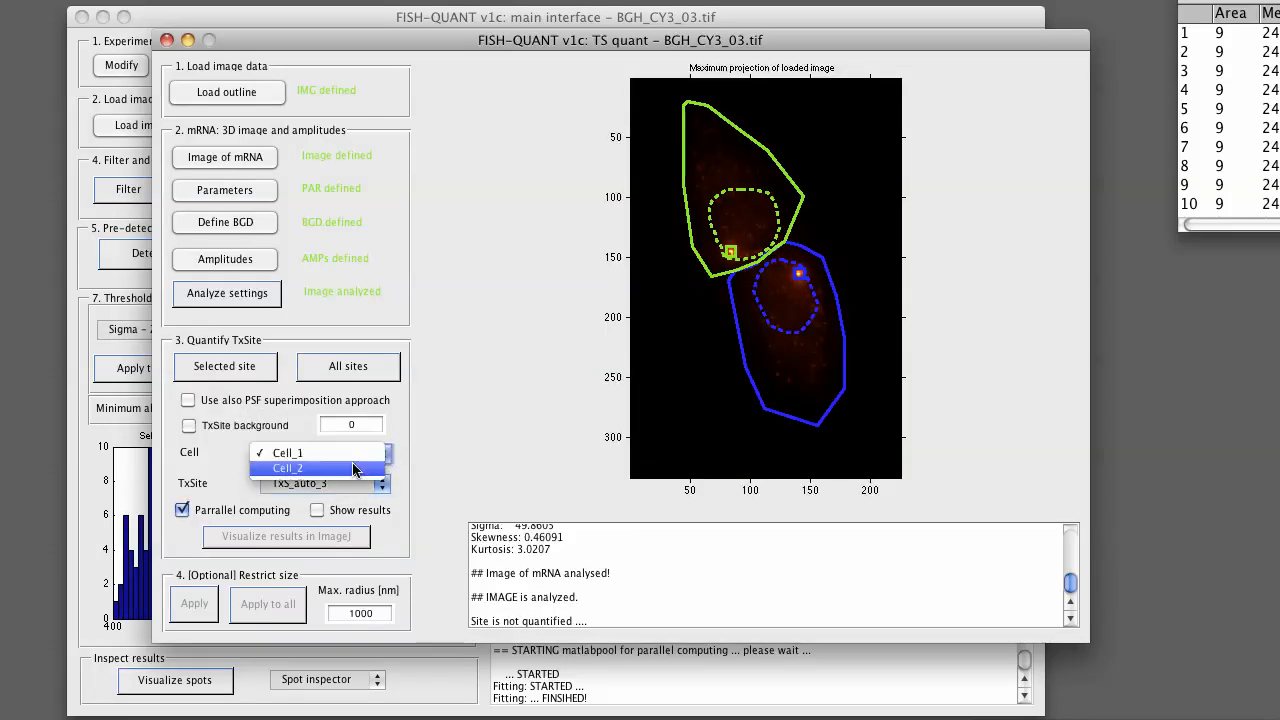
click(351, 472)
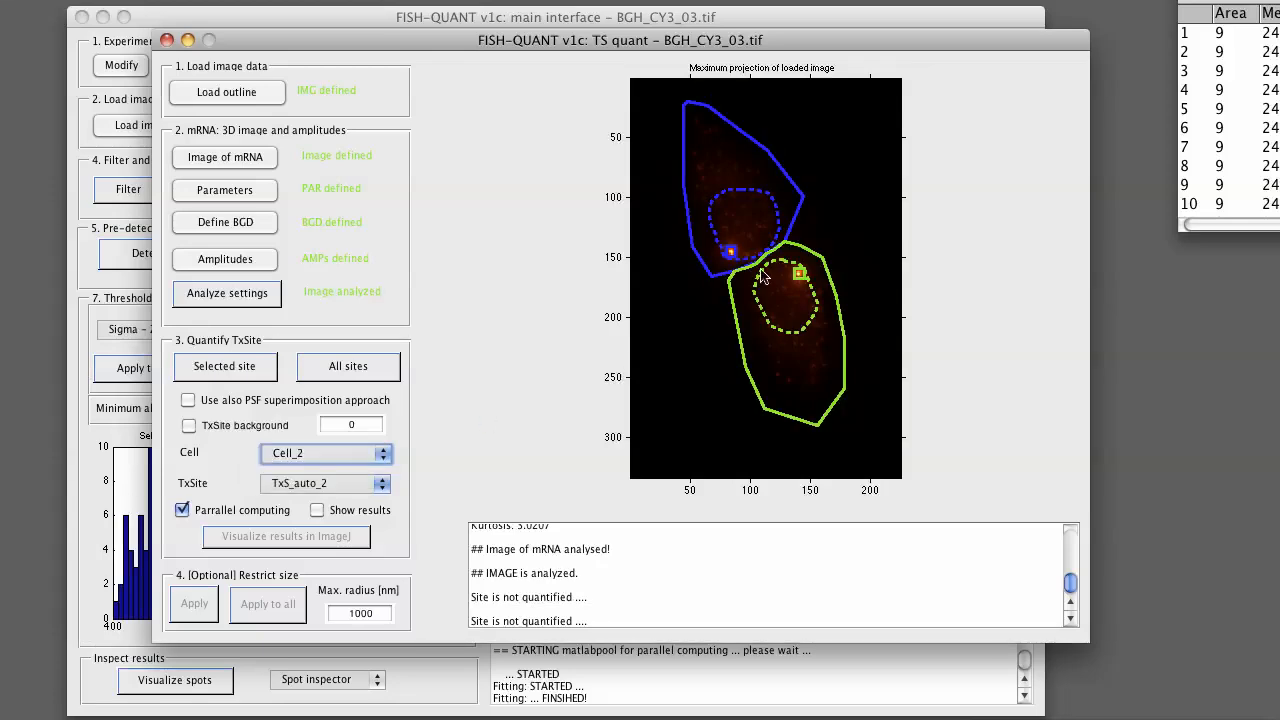
Quantify the TxS_auto_2 site of Cell_2 including the PSF superimposition approach, and review the quantification summary in the MATLAB Command Window.
click(244, 402)
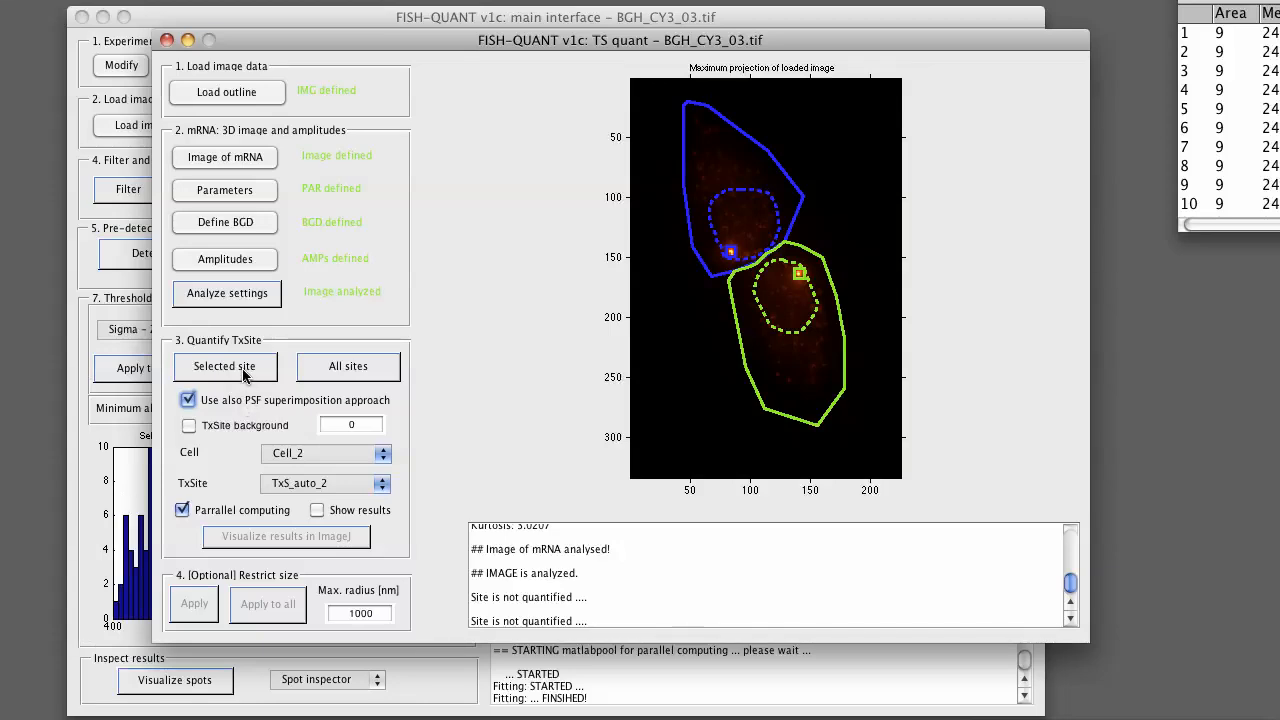
click(245, 372)
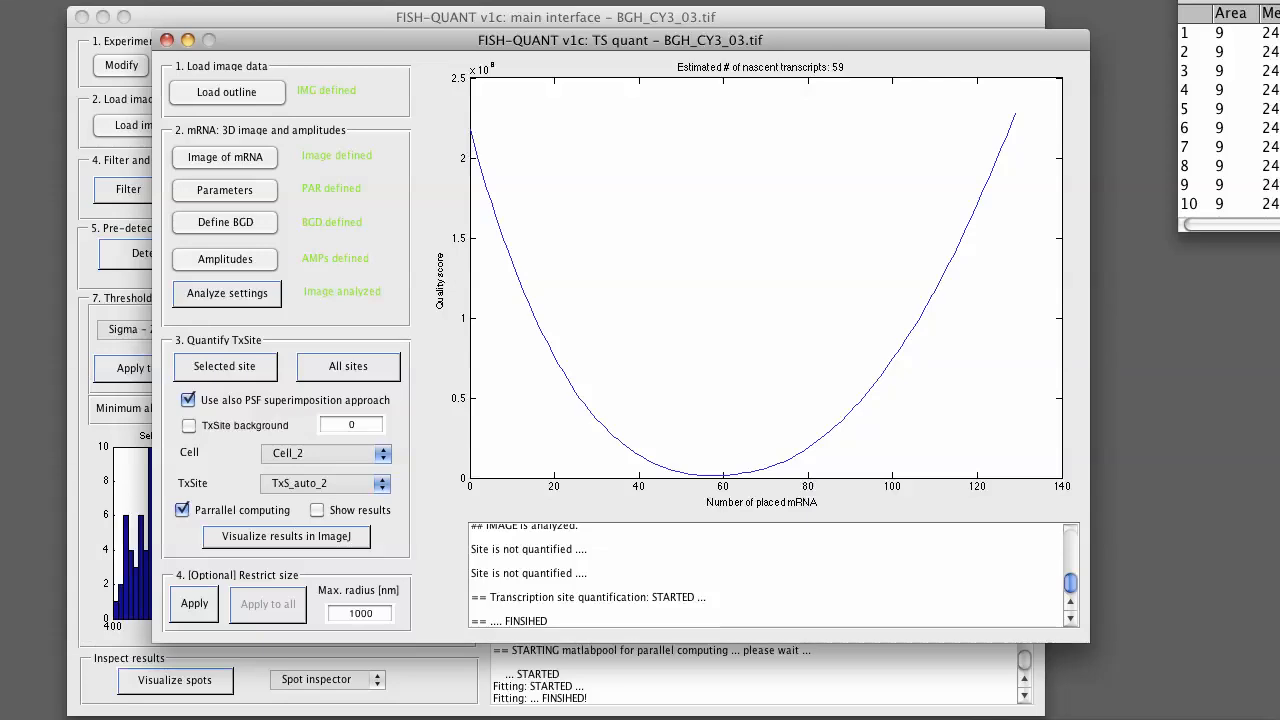
drag(1279, 105, 85, 35)
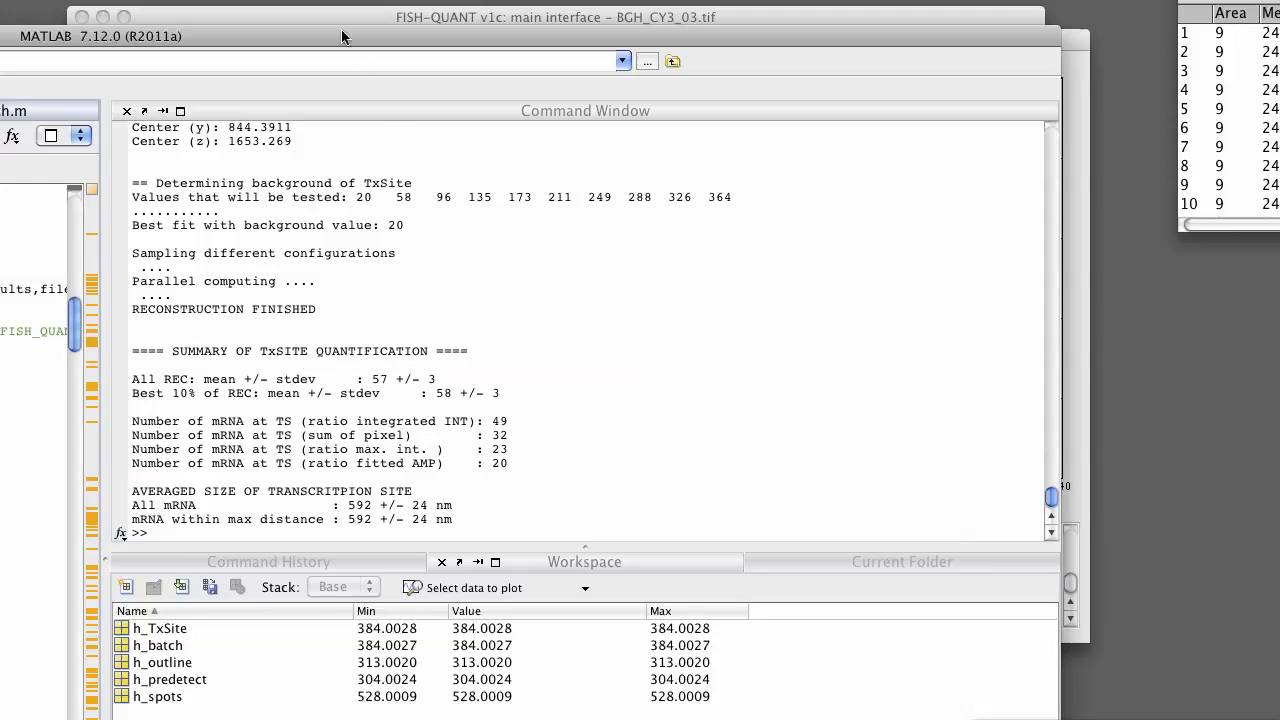
drag(315, 37, 1279, 2)
key(super+h)
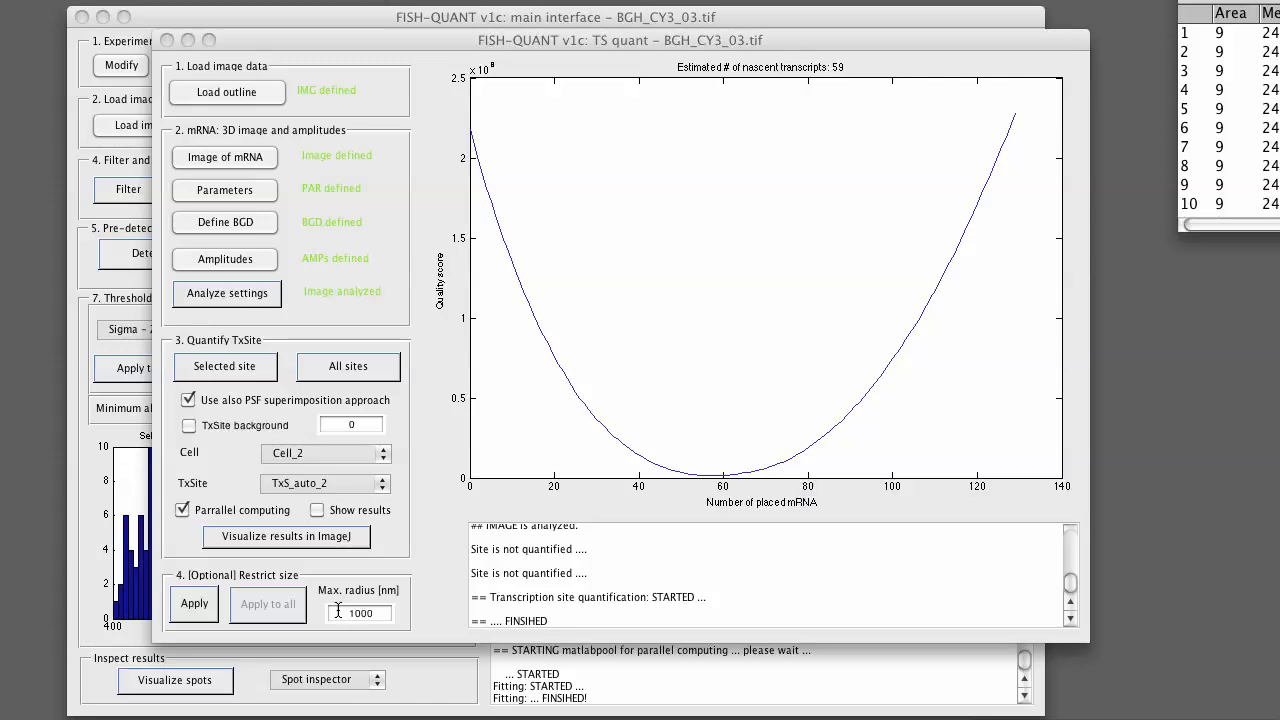
In the TxSite quantification options, set the automatic background's number of tested values to 20 and its maximum intensity factor to 3.
drag(369, 43, 320, 48)
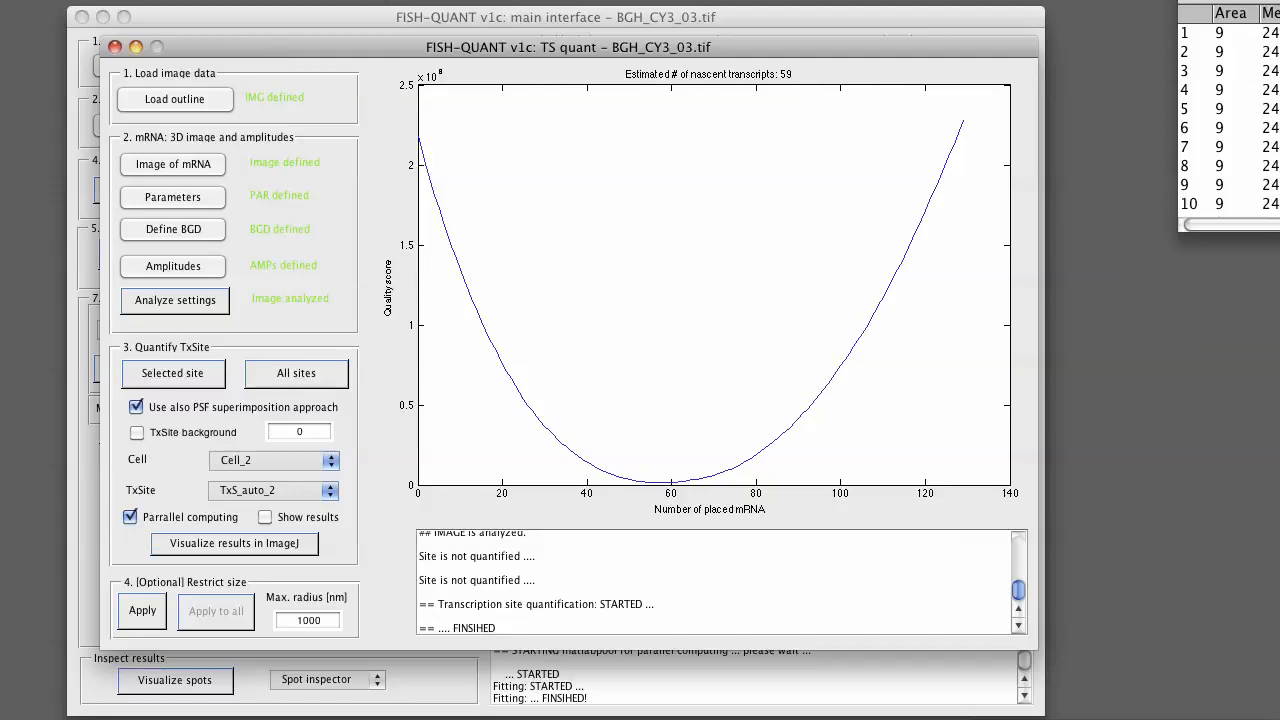
click(38, 0)
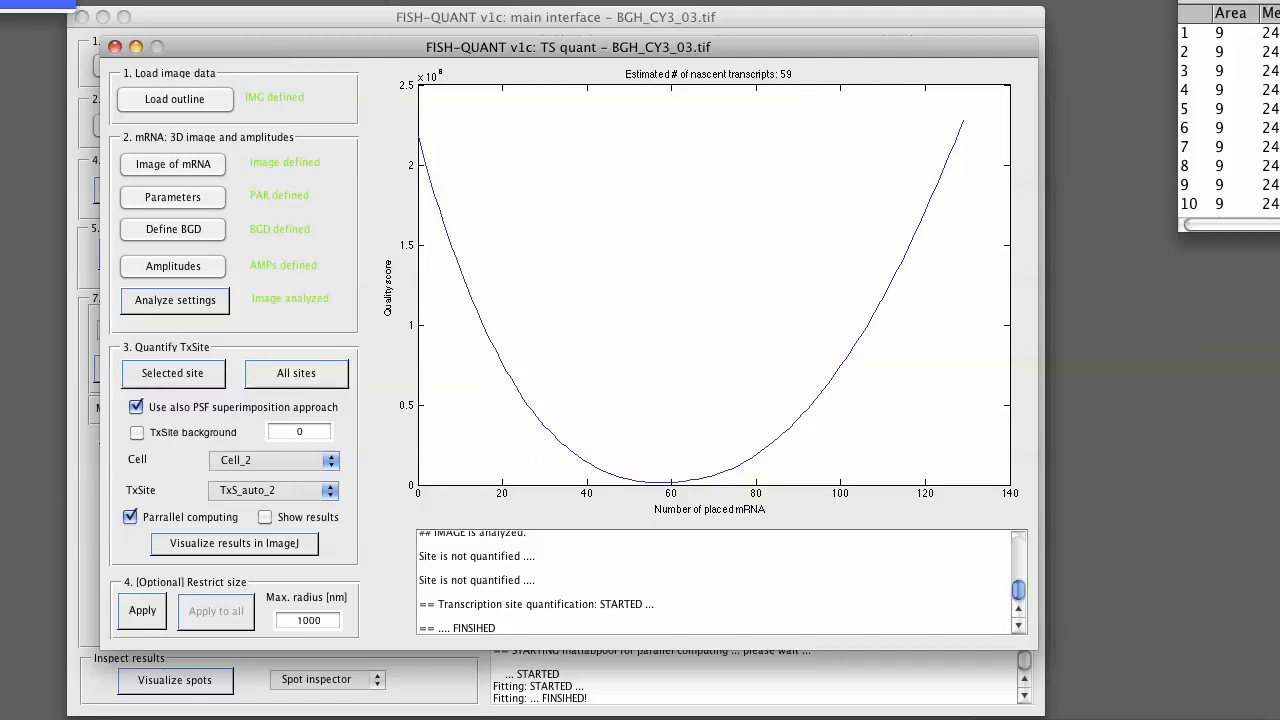
click(38, 4)
drag(523, 54, 399, 73)
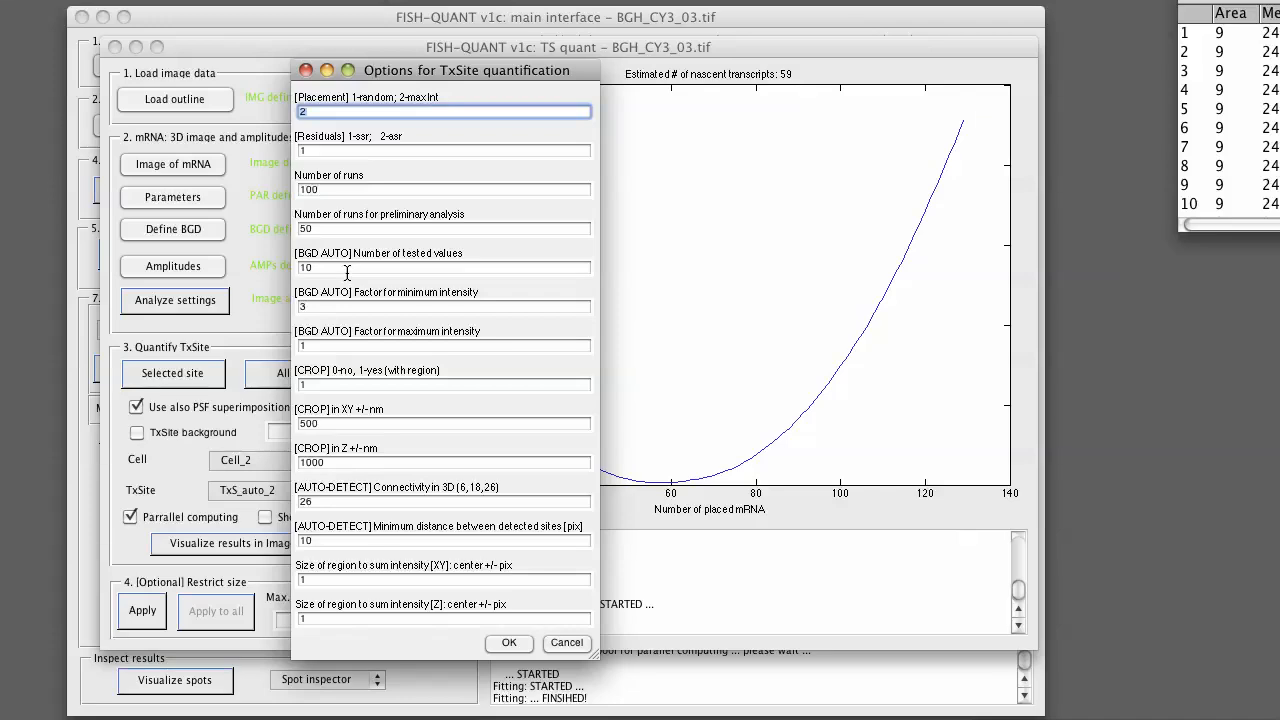
click(343, 268)
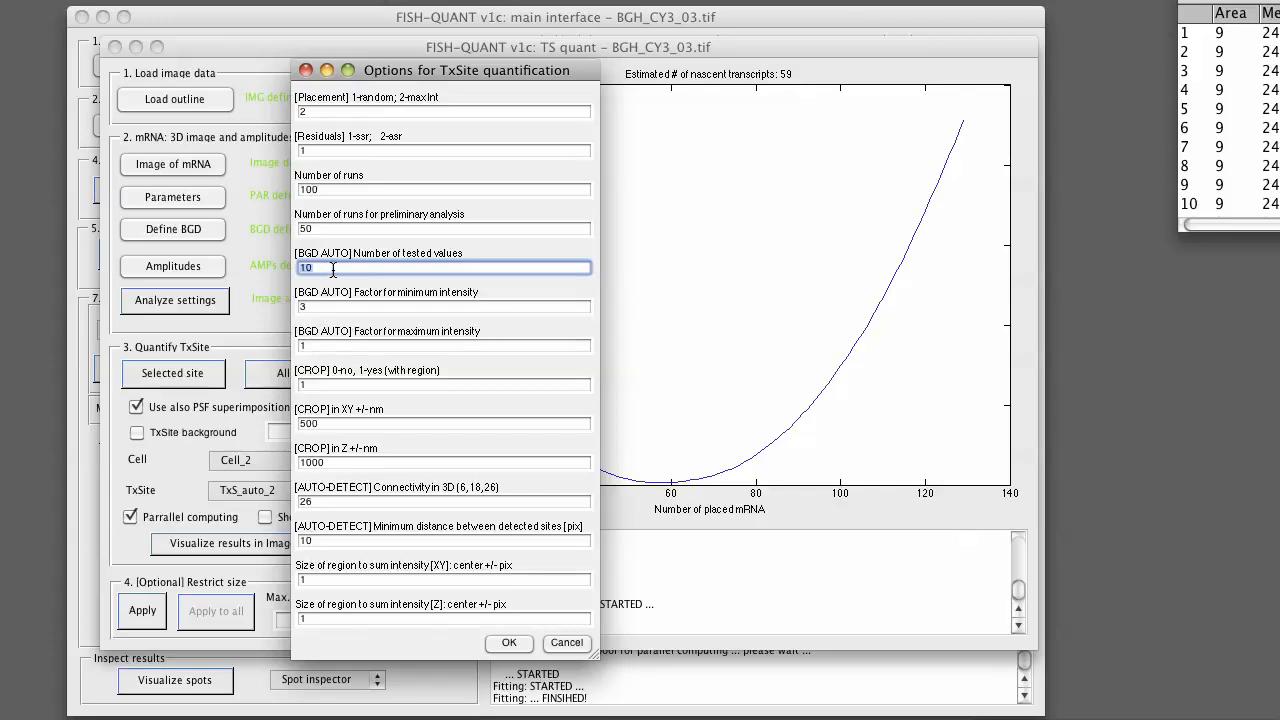
key(BackSpace)
text(20)
click(314, 347)
key(BackSpace)
text(3)
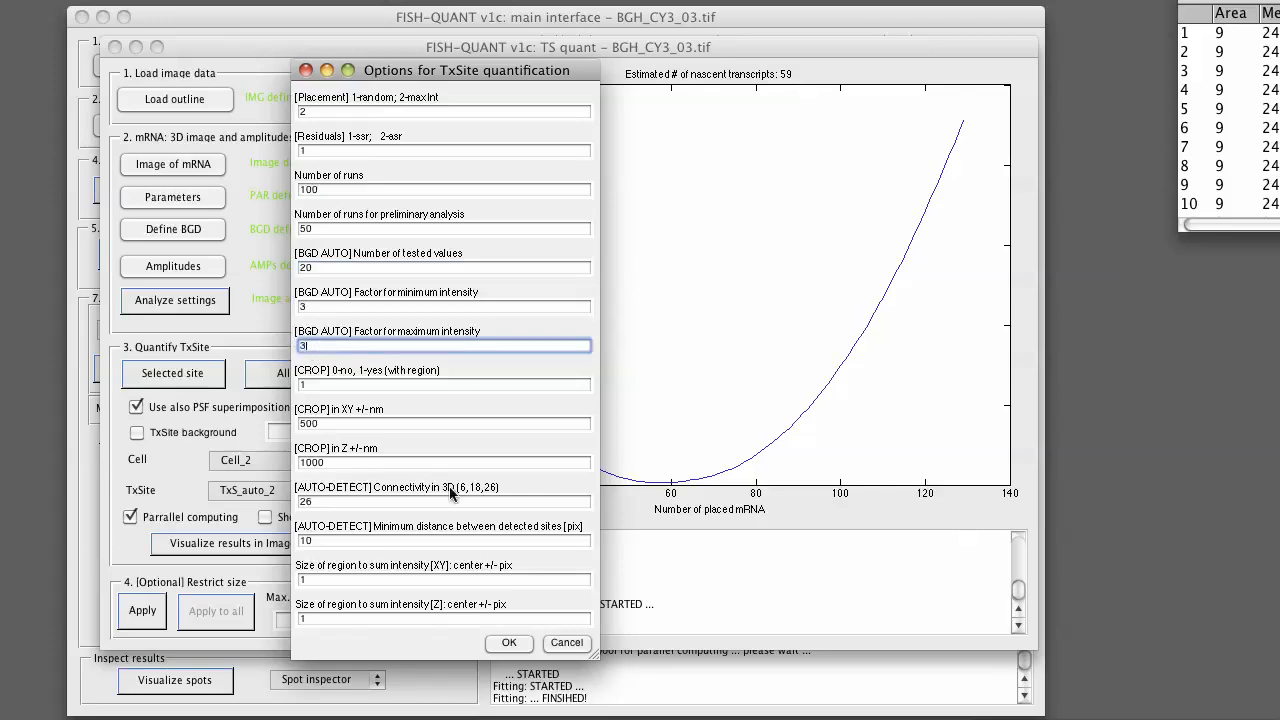
click(510, 642)
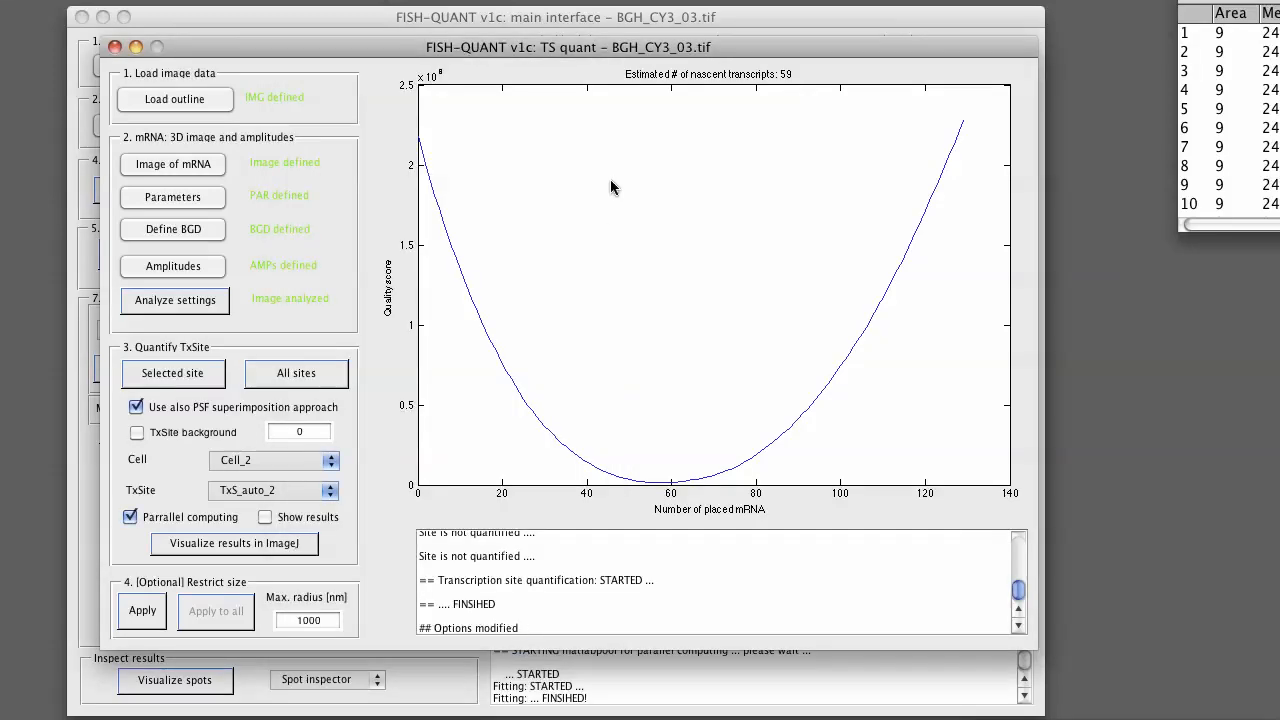
Save the transcription site detection settings in the results_nascent folder as _FQ_settings_NASCENT.txt.
drag(538, 48, 531, 46)
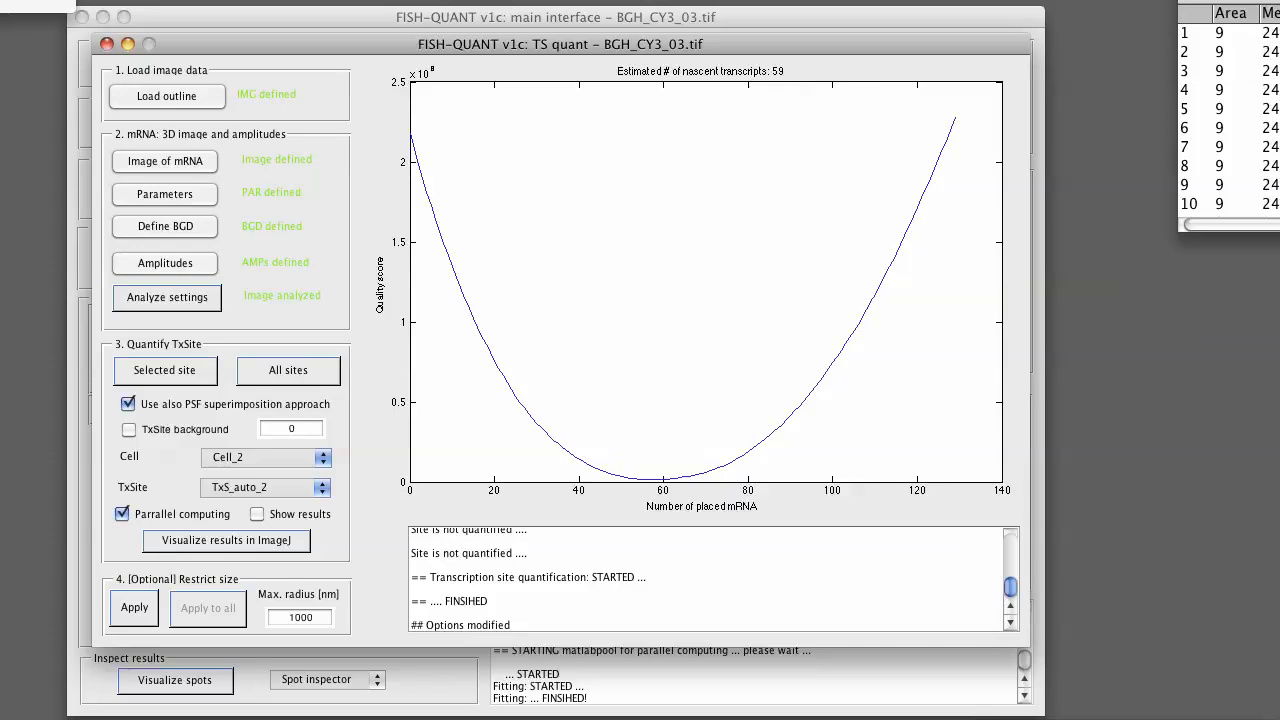
click(30, 3)
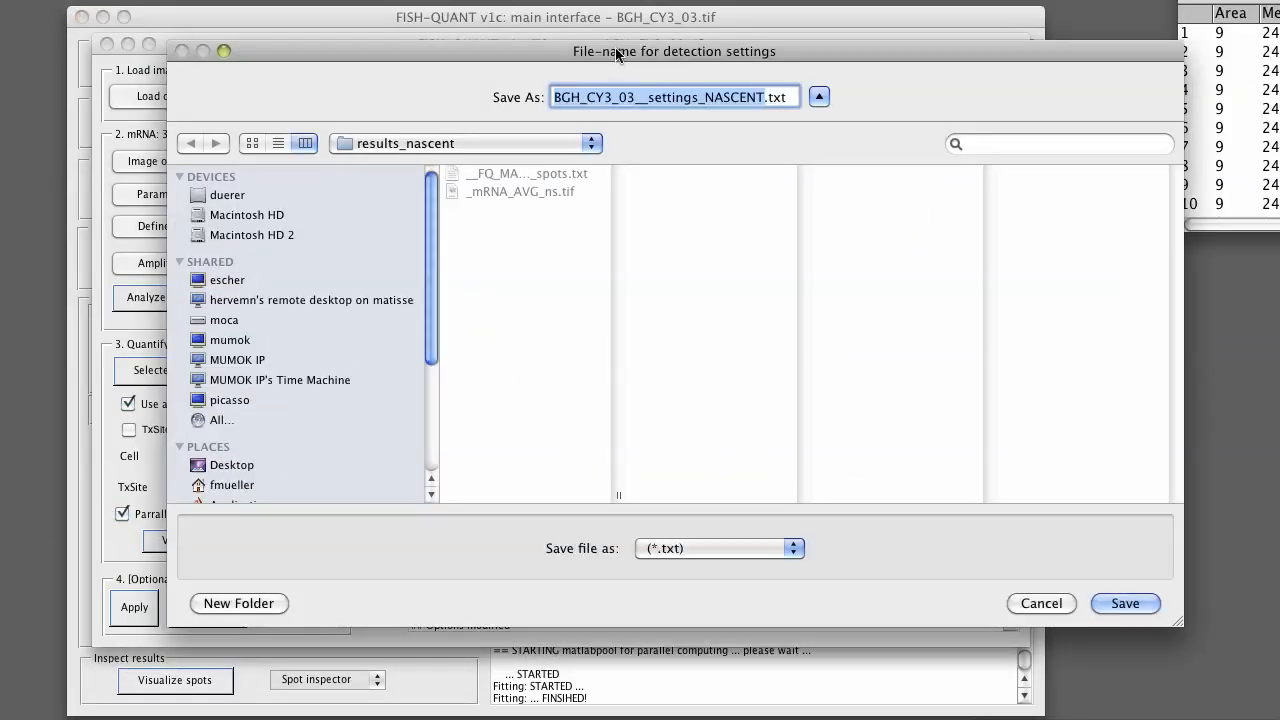
drag(620, 48, 566, 64)
drag(593, 113, 456, 118)
key(BackSpace)
text(_FQ)
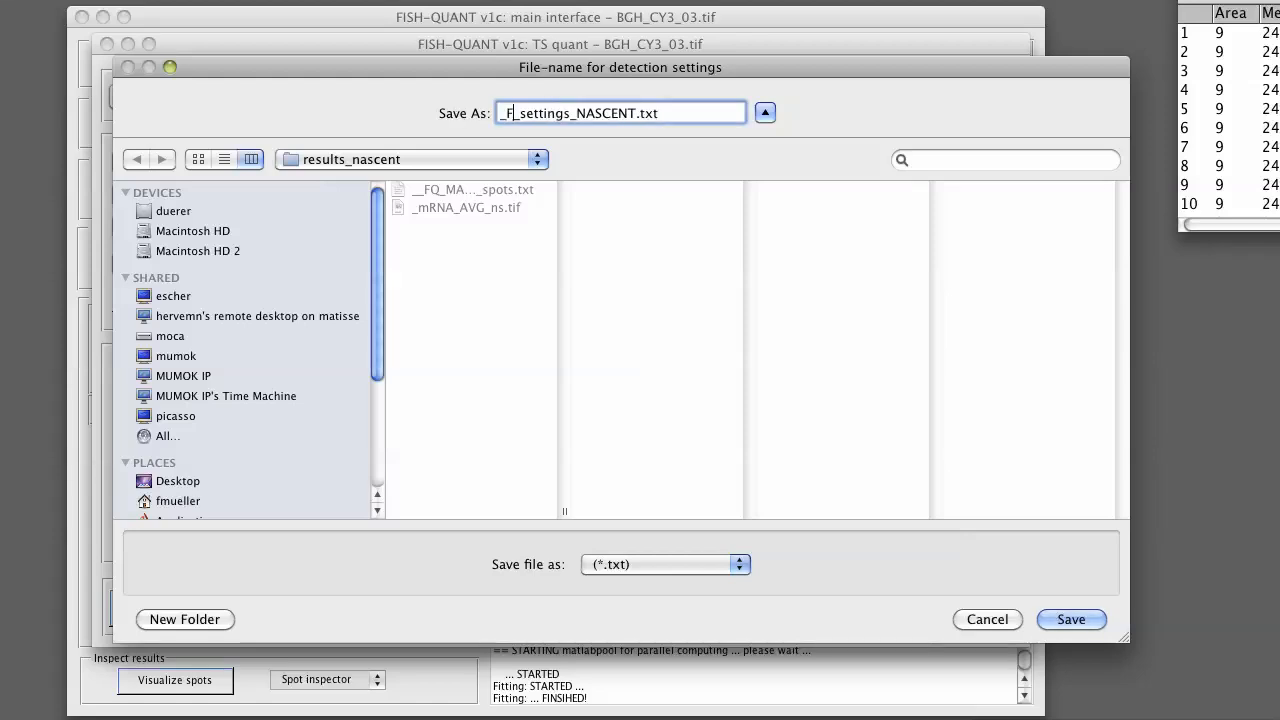
key(Return)
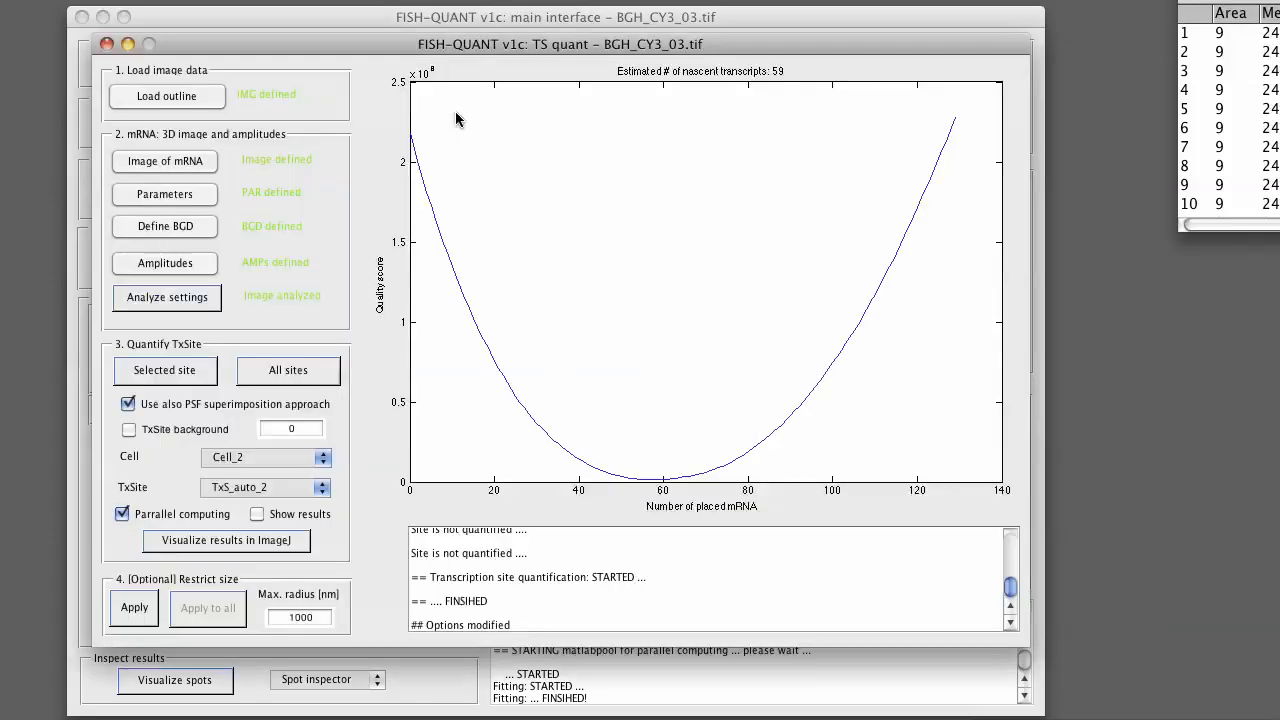